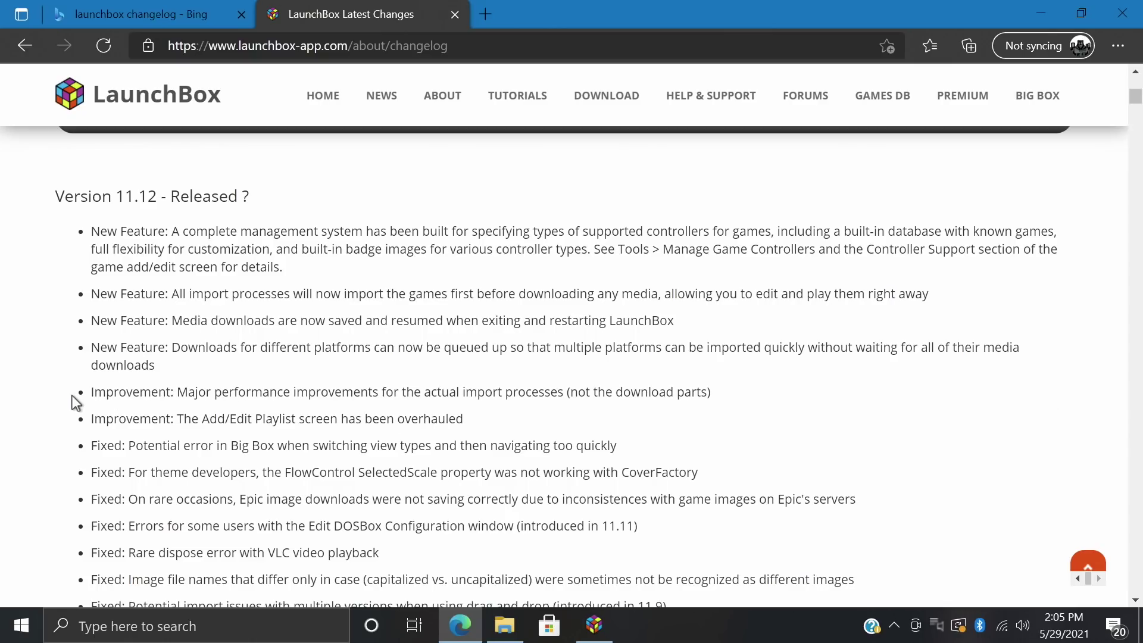
# Step: Highlight the version 11.12 changelog entries on faster imports, queued platform downloads, and importing games before their media
pyautogui.tripleClick(227, 393)
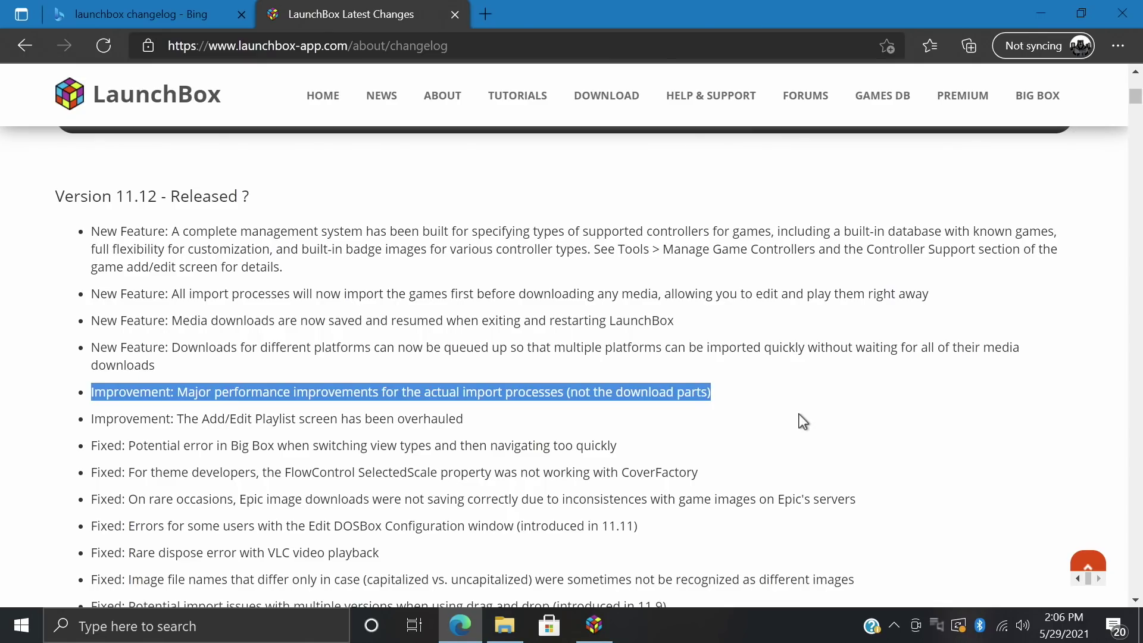
pyautogui.tripleClick(198, 343)
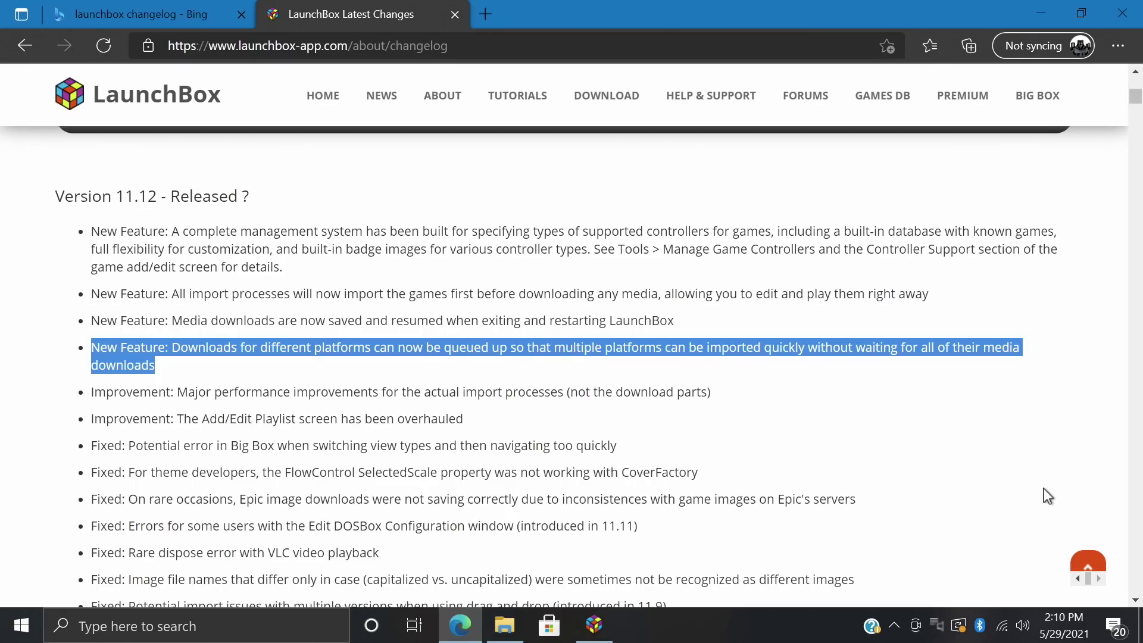
pyautogui.doubleClick(180, 293)
pyautogui.tripleClick(180, 293)
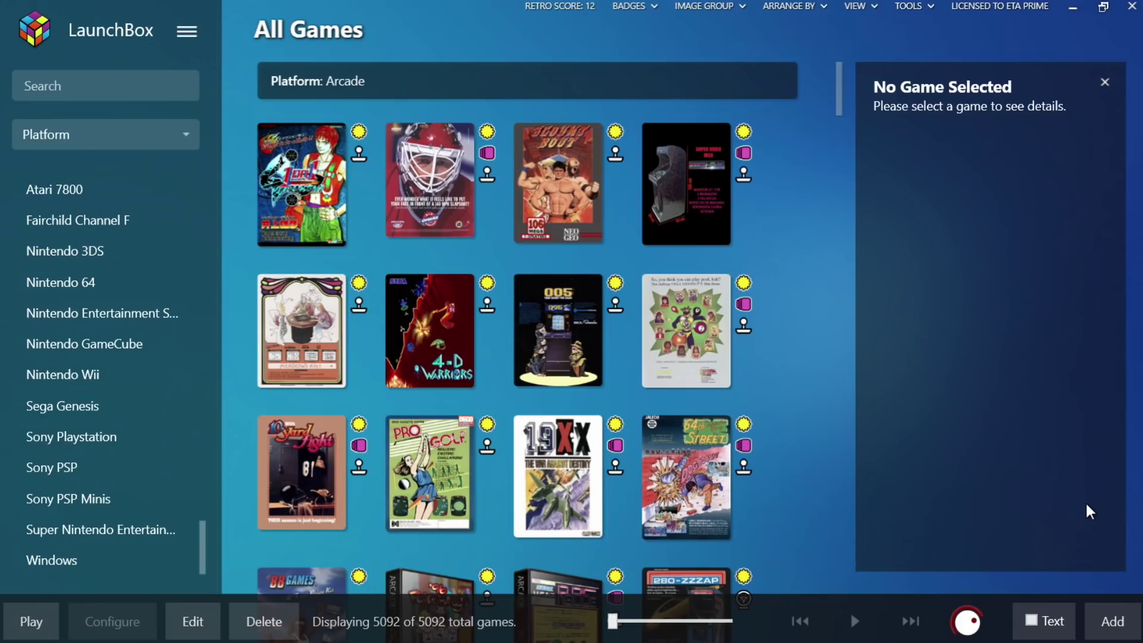
# Step: Switch to LaunchBox, import the Sega Dreamcast games through the import wizard, and dismiss the completion message
pyautogui.click(186, 31)
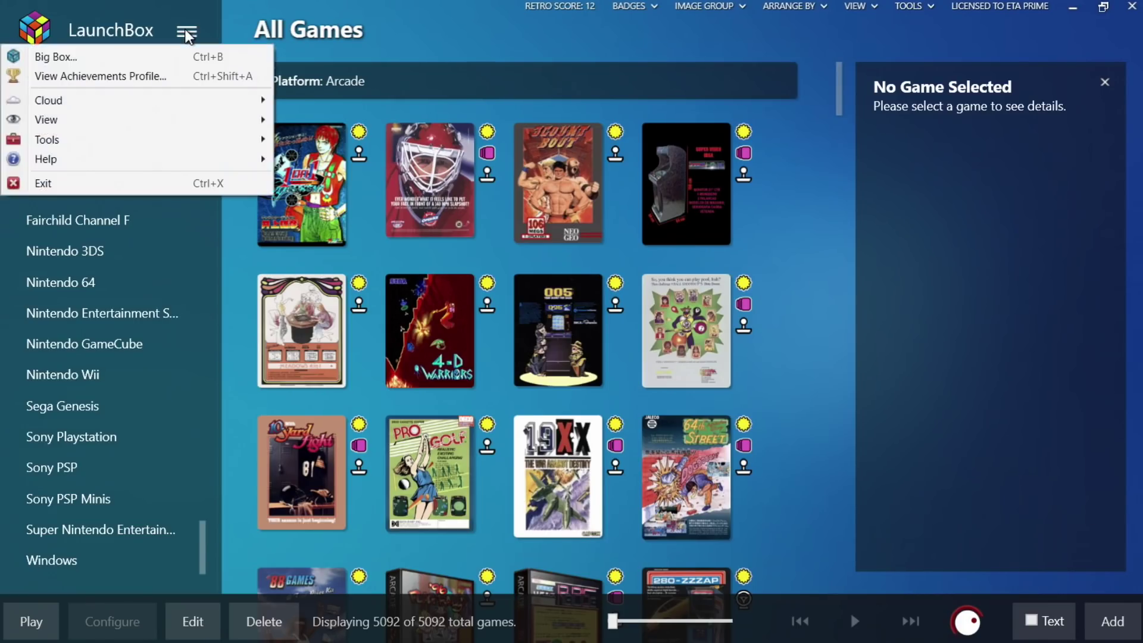
pyautogui.moveTo(84, 134)
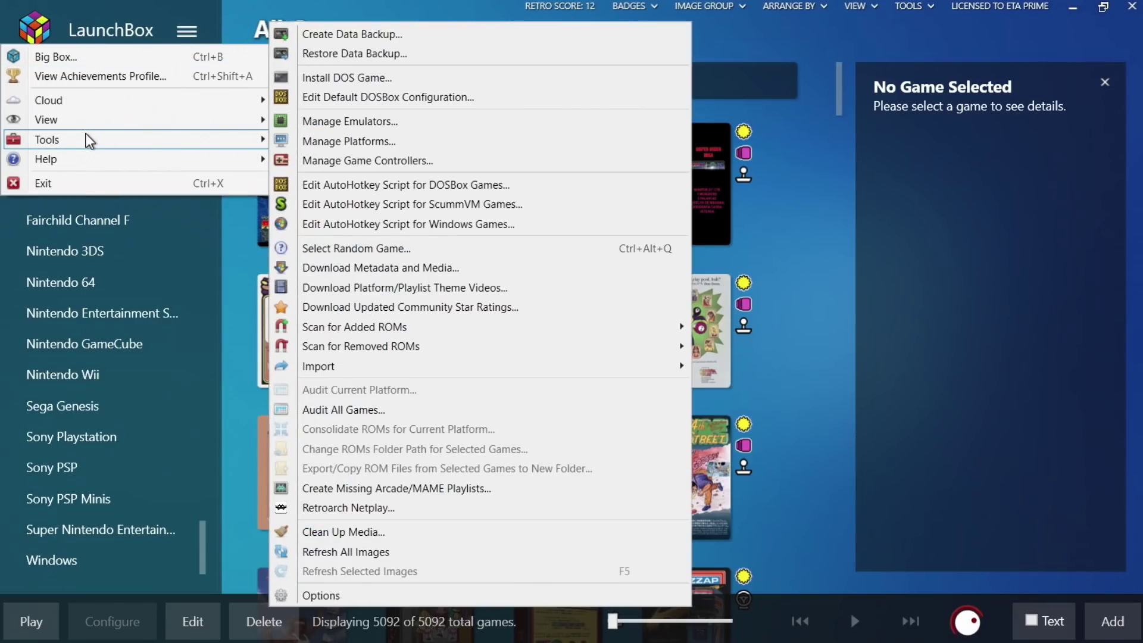
pyautogui.click(331, 365)
pyautogui.click(306, 468)
pyautogui.scroll(2, 494, 315)
pyautogui.click(494, 312)
pyautogui.click(766, 471)
pyautogui.click(788, 536)
pyautogui.click(804, 537)
pyautogui.click(802, 538)
pyautogui.click(801, 538)
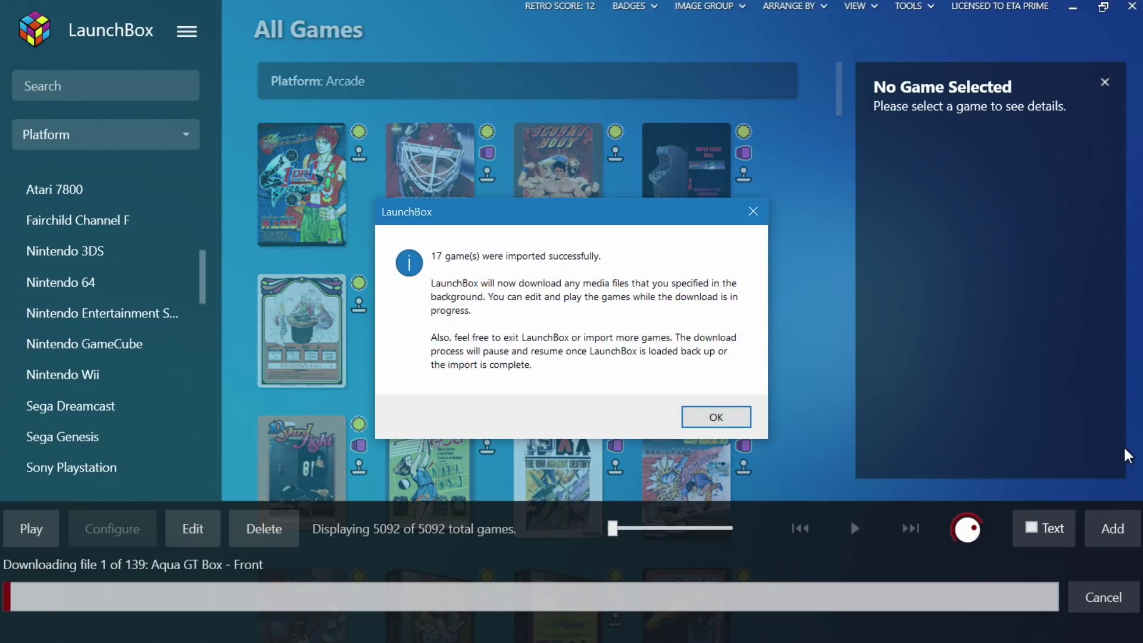
pyautogui.click(729, 419)
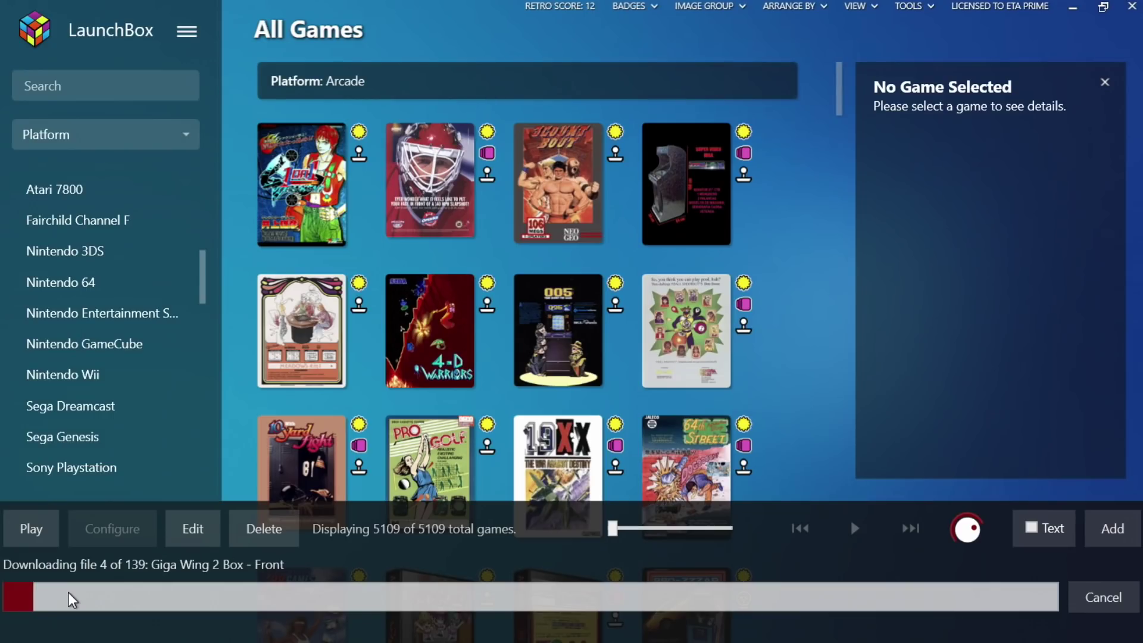
# Step: Browse the Sega Dreamcast platform and launch Aqua GT while the media download is running
pyautogui.click(112, 410)
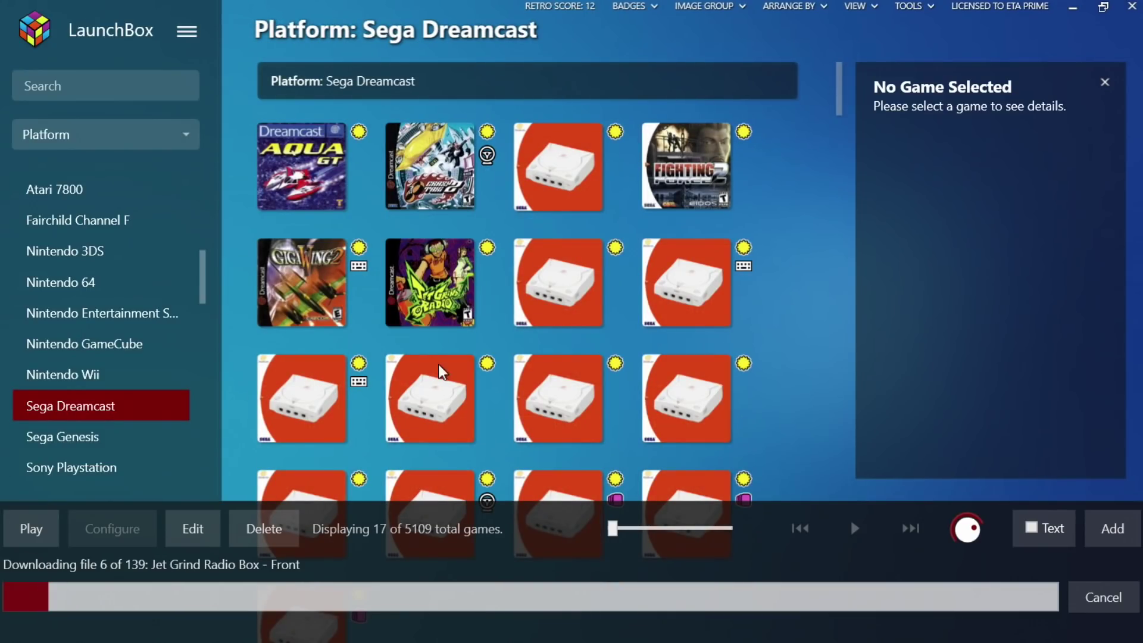
pyautogui.scroll(-3, 811, 364)
pyautogui.scroll(3, 810, 365)
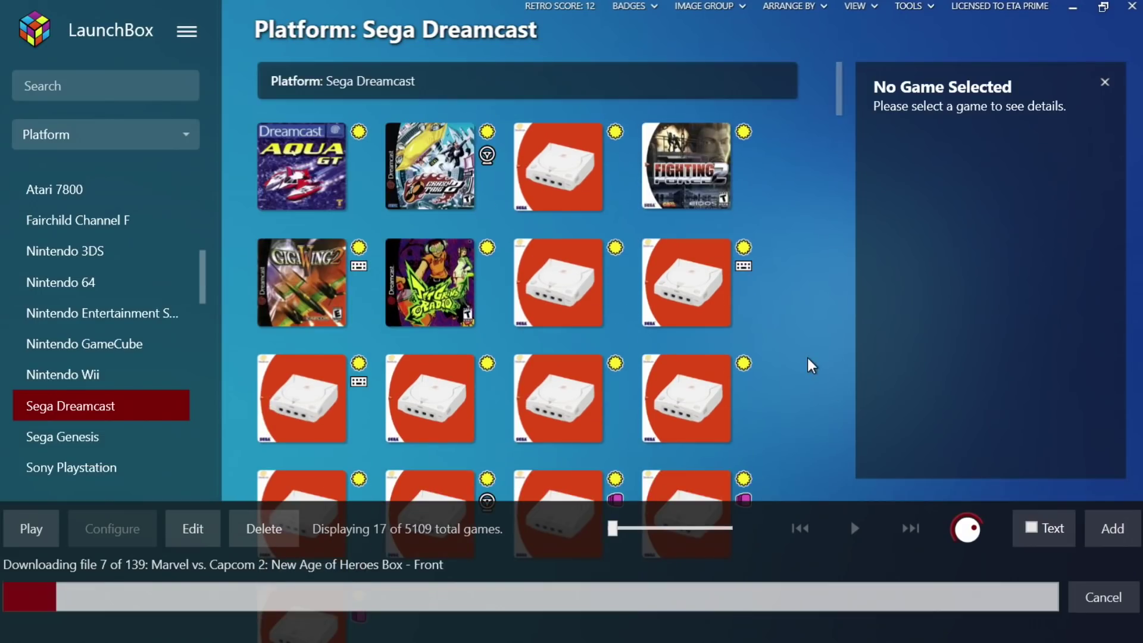
pyautogui.doubleClick(319, 189)
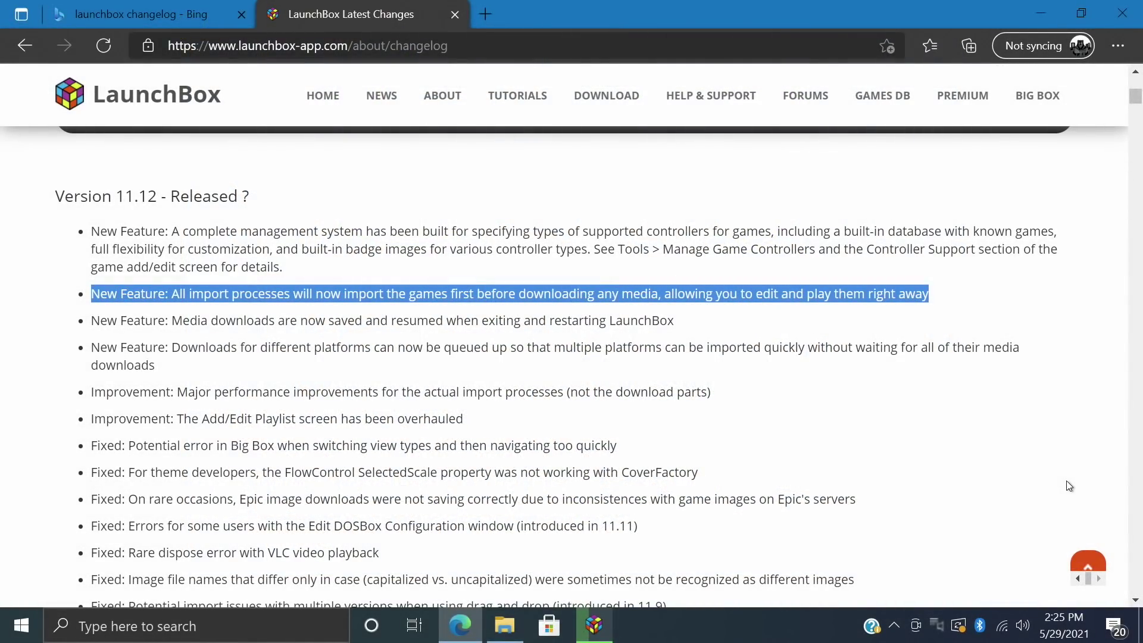
# Step: Highlight the changelog entry on saved and resumed media downloads, and restart LaunchBox in the middle of the media download
pyautogui.tripleClick(186, 326)
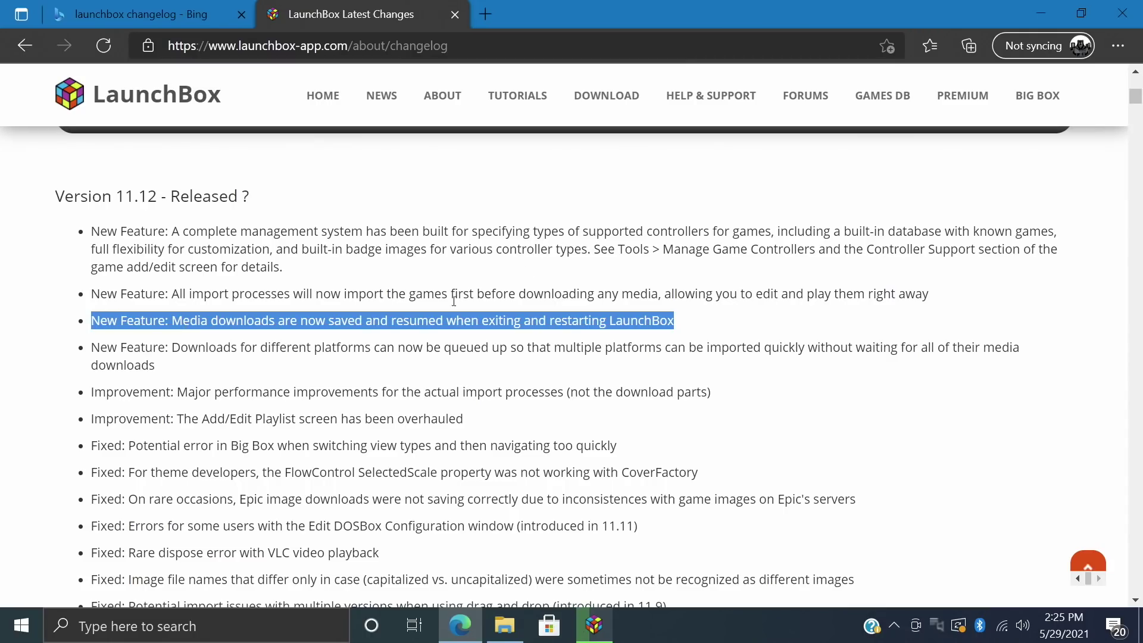
pyautogui.hotkey('alt', 'Tab')
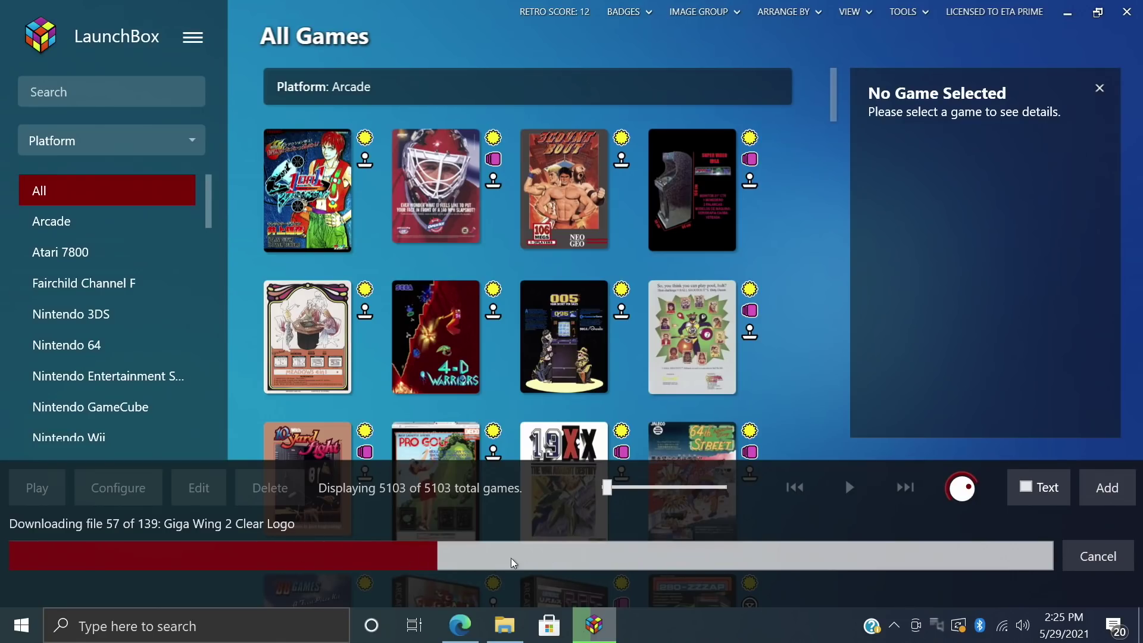
pyautogui.click(1125, 7)
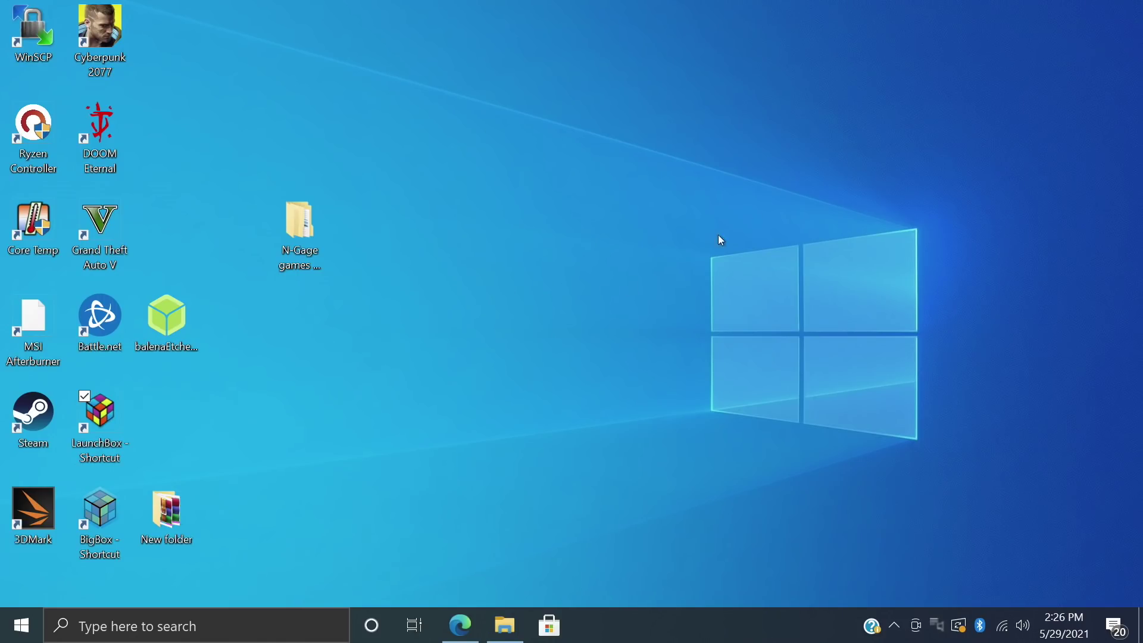
pyautogui.doubleClick(112, 402)
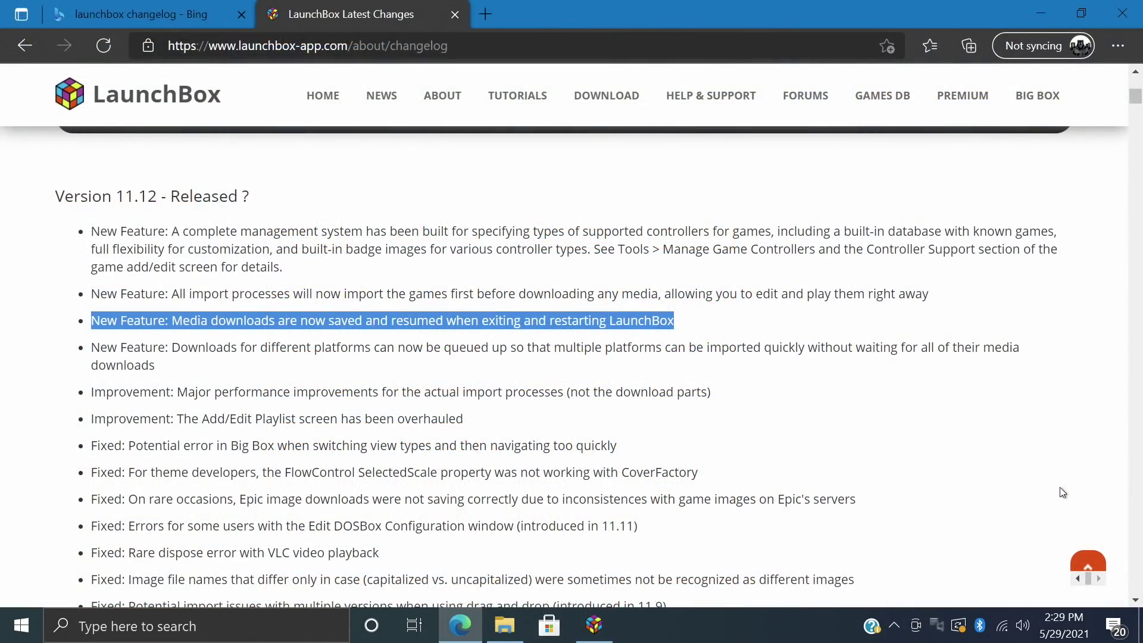
# Step: Highlight the changelog entry about the management system for supported game controllers
pyautogui.tripleClick(156, 235)
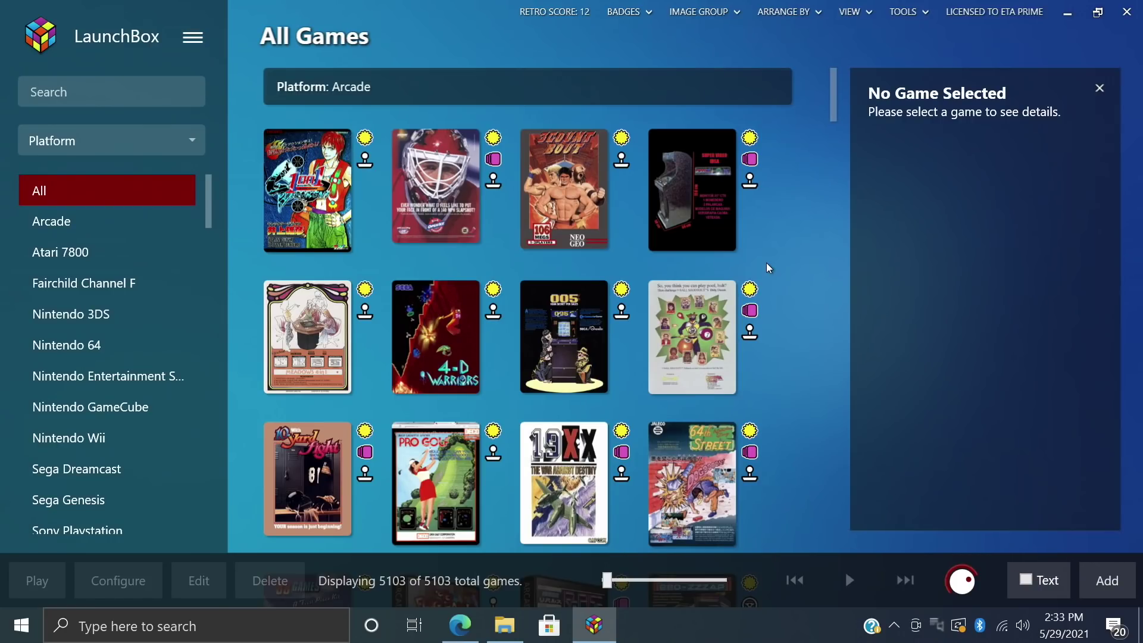
# Step: Walk through the Download Metadata and Media Wizard in LaunchBox with all media types deselected, and cancel it
pyautogui.click(197, 41)
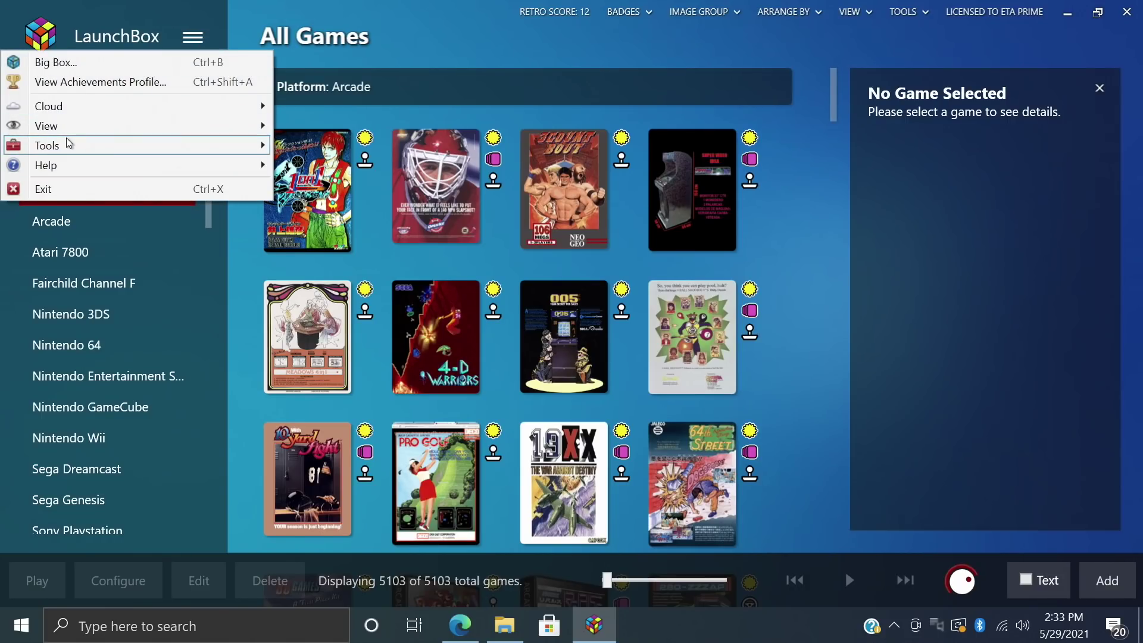
pyautogui.moveTo(69, 145)
pyautogui.click(429, 272)
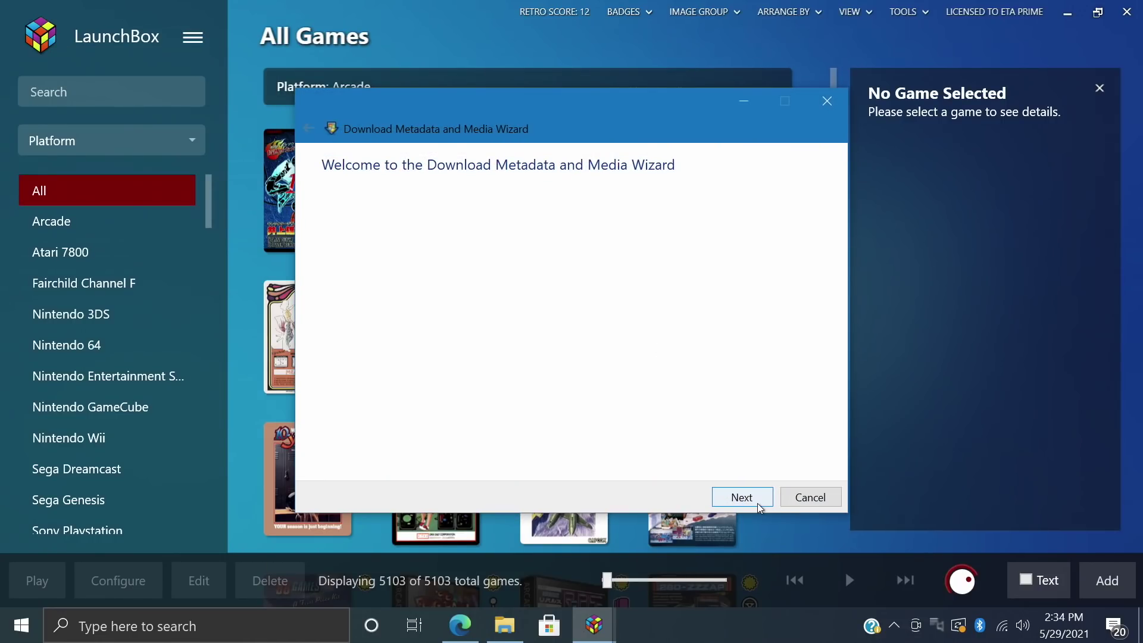
pyautogui.click(761, 503)
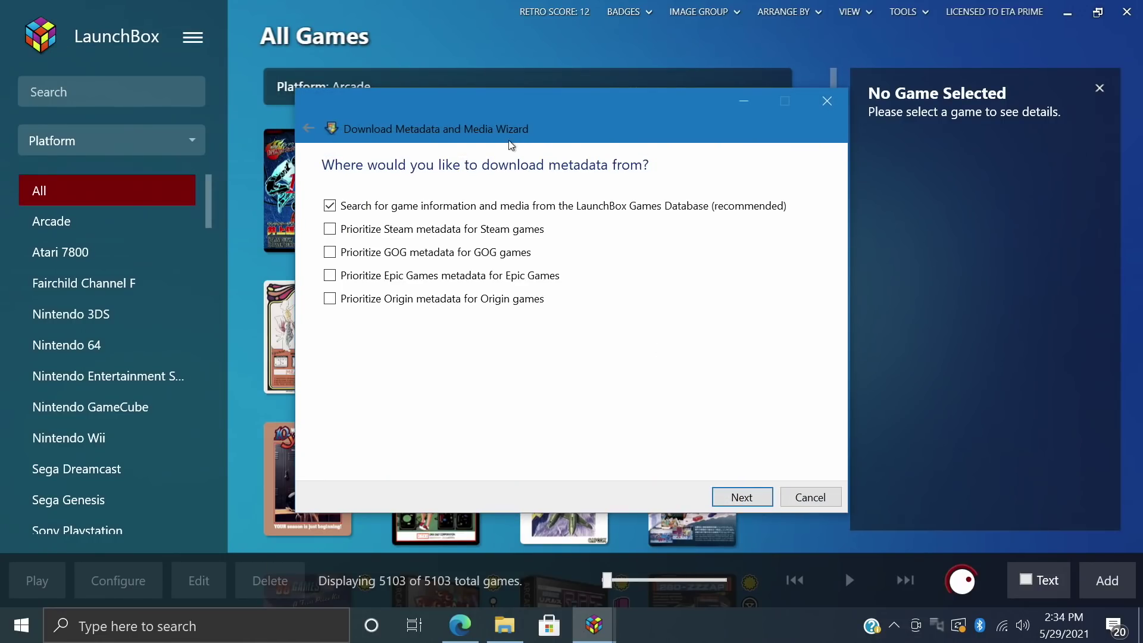
pyautogui.click(751, 500)
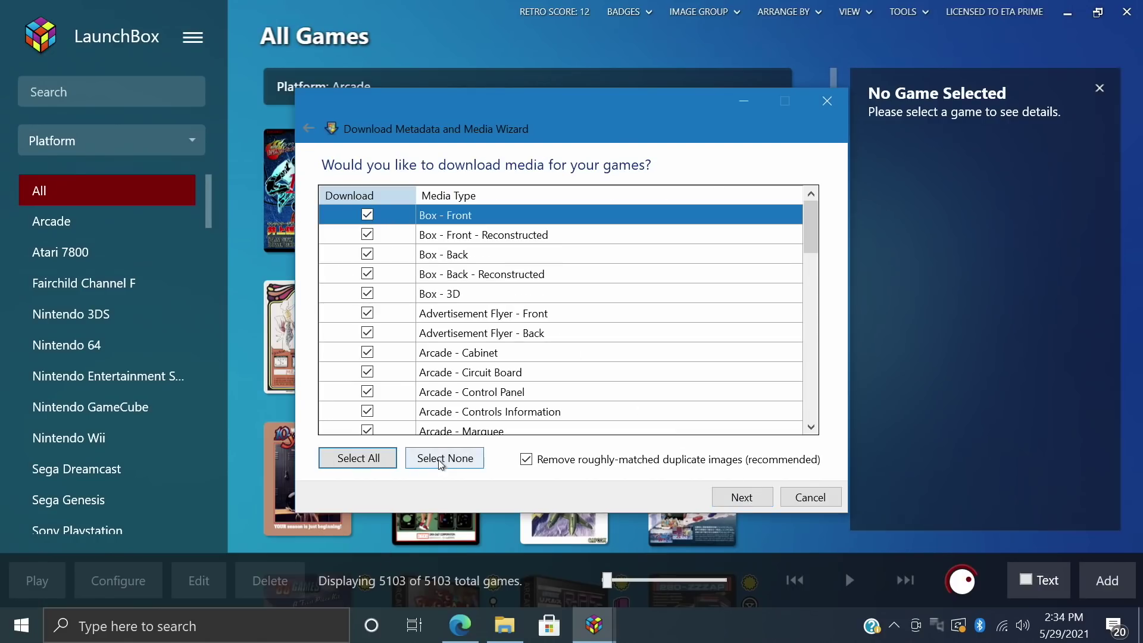
pyautogui.click(471, 461)
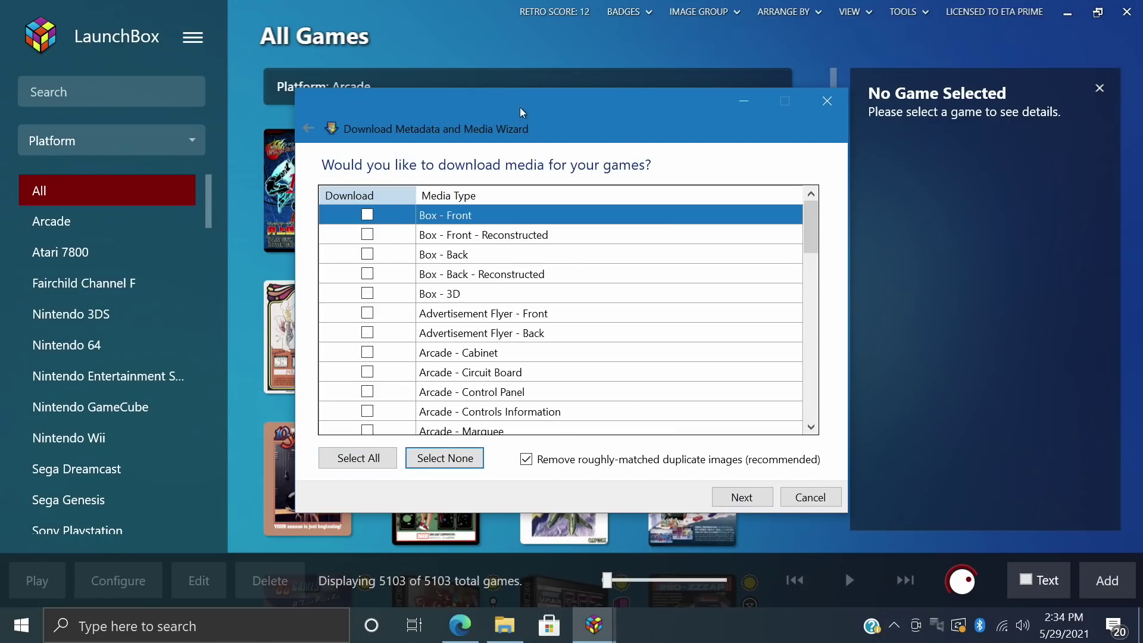
pyautogui.click(819, 498)
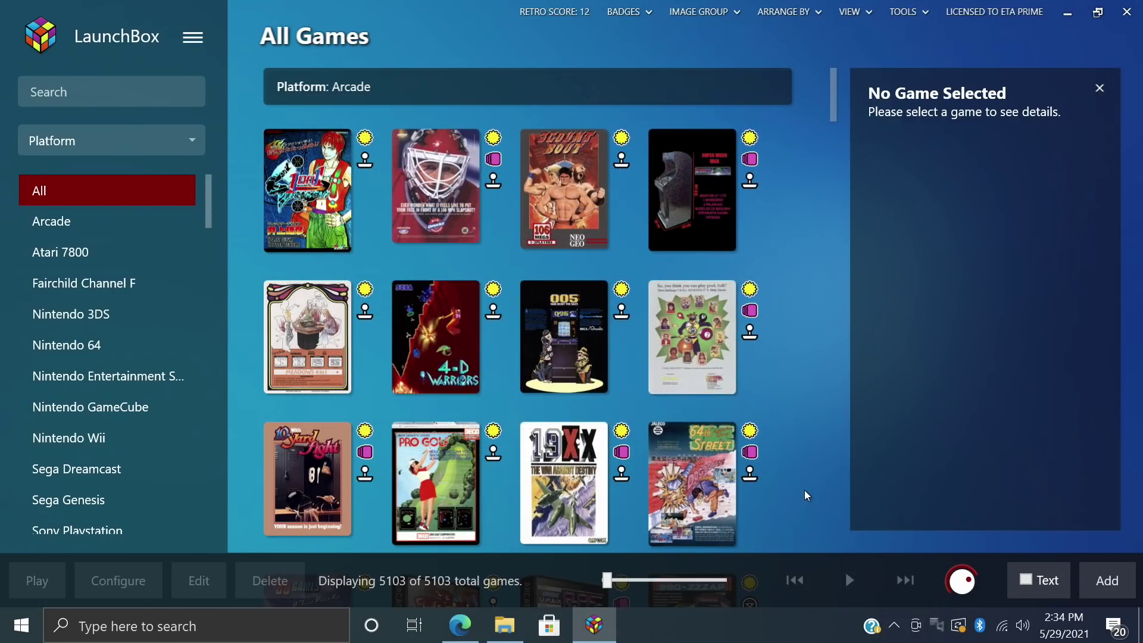
# Step: Open the game controllers manager and review the listed controllers, their categories and associated games
pyautogui.click(193, 37)
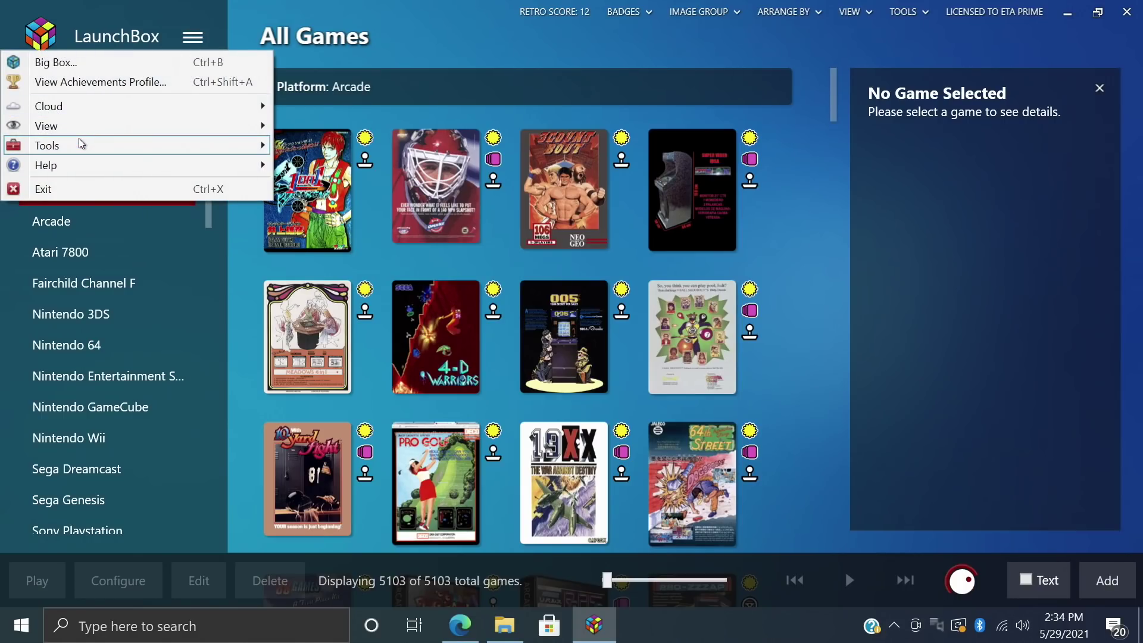
pyautogui.moveTo(78, 138)
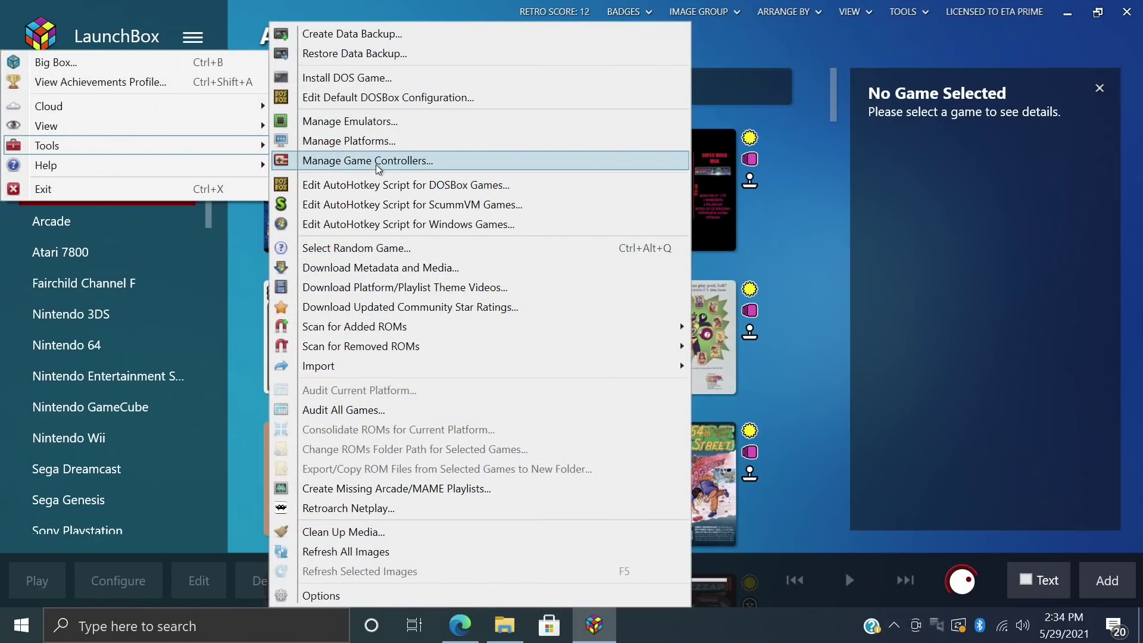
pyautogui.click(397, 161)
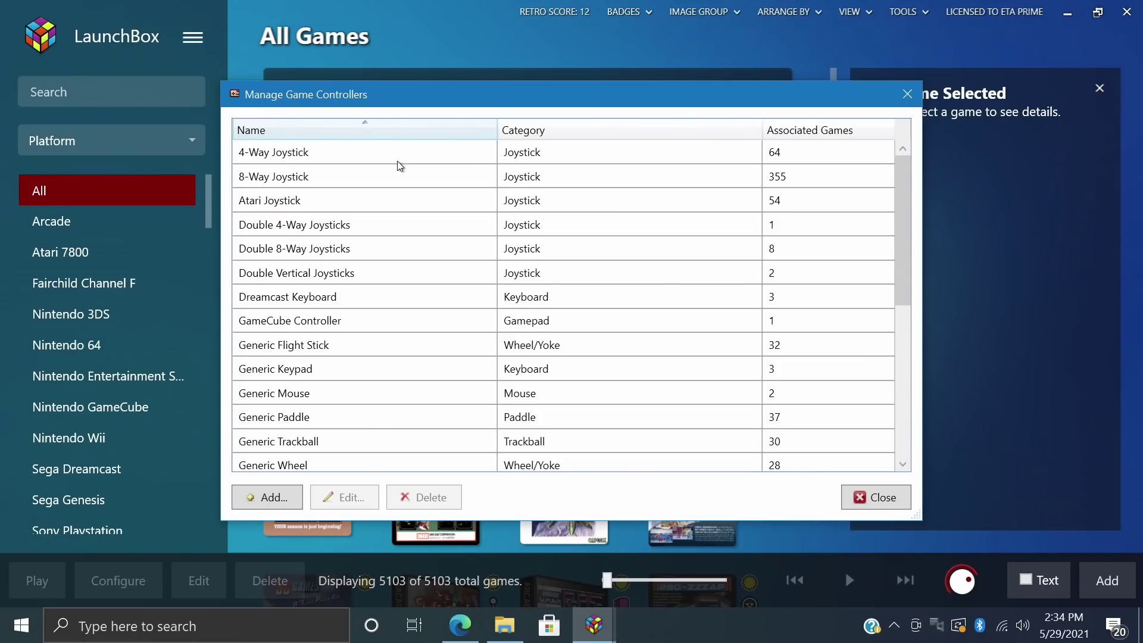
pyautogui.scroll(-5, 375, 261)
pyautogui.scroll(5, 369, 396)
pyautogui.scroll(-3, 293, 207)
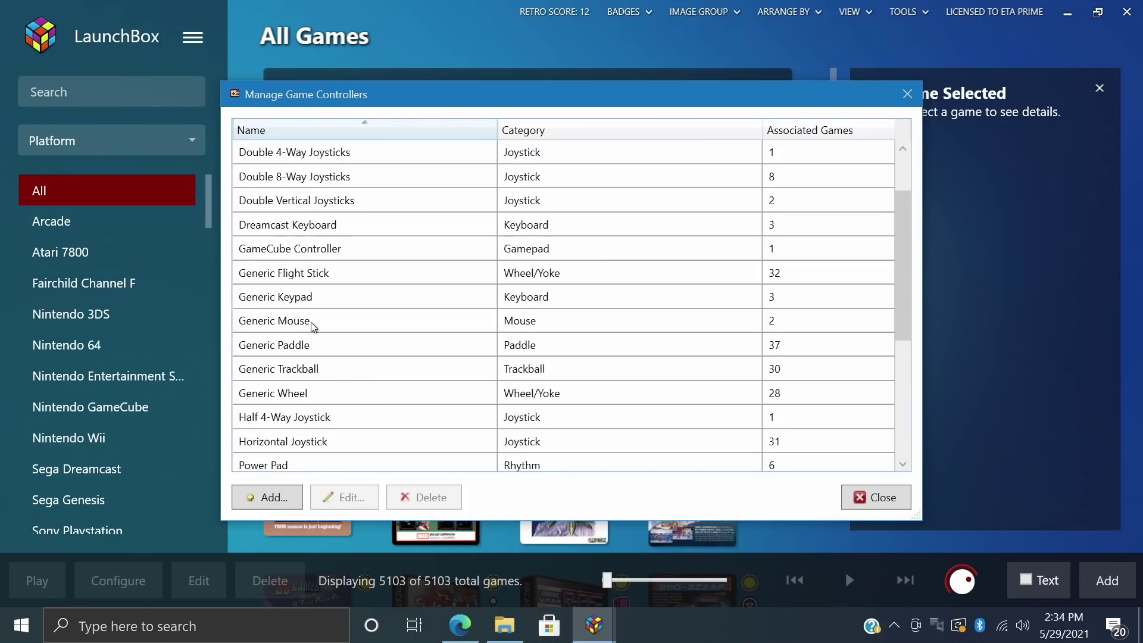
pyautogui.scroll(3, 301, 405)
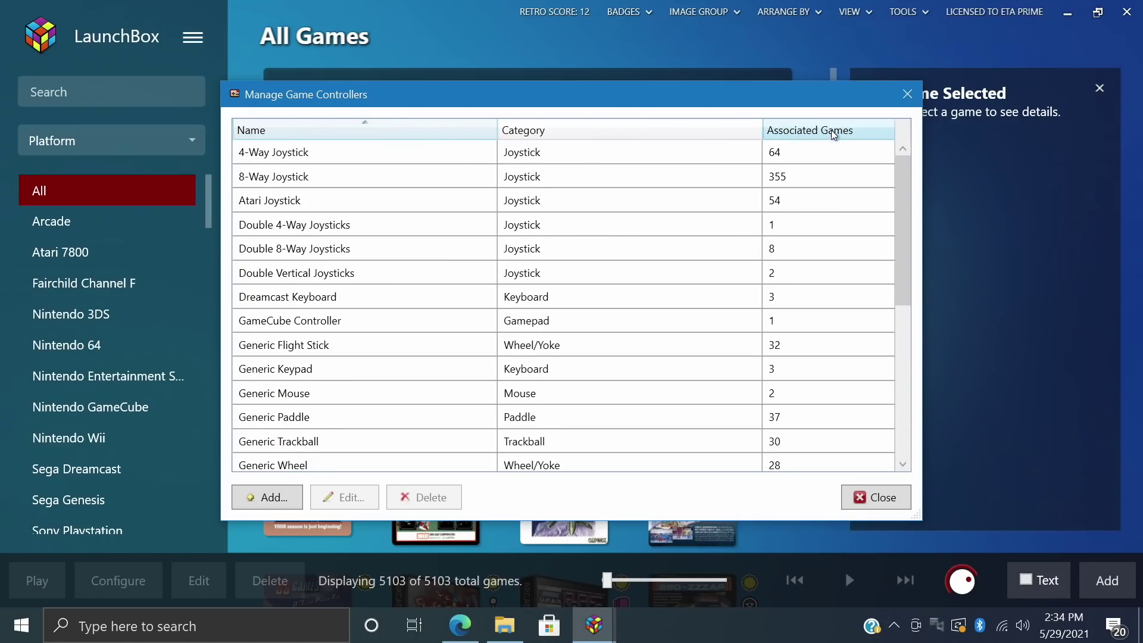
pyautogui.click(788, 158)
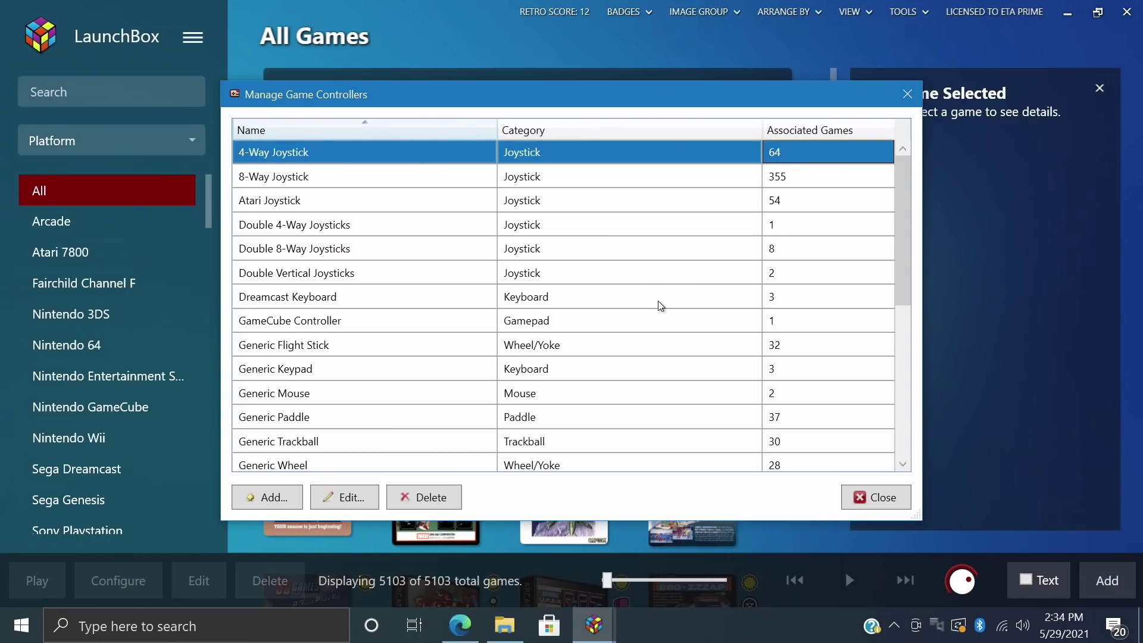
pyautogui.scroll(-5, 658, 306)
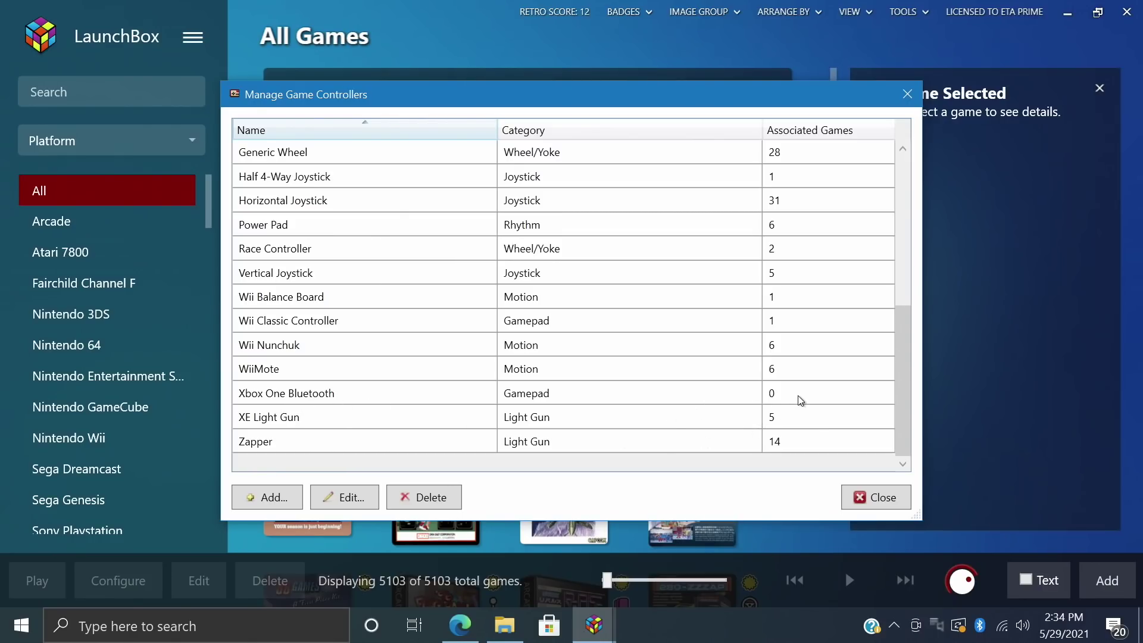
pyautogui.scroll(5, 799, 401)
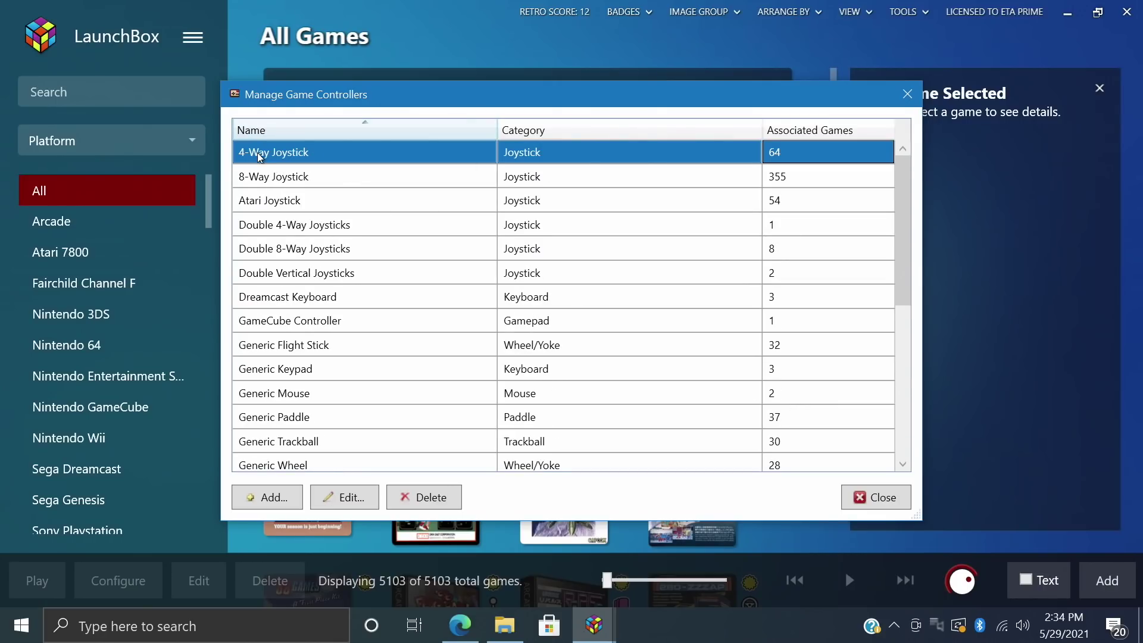
# Step: Open the 8-Way Joystick controller's settings, review its associated games and support levels, and close the editor
pyautogui.click(309, 176)
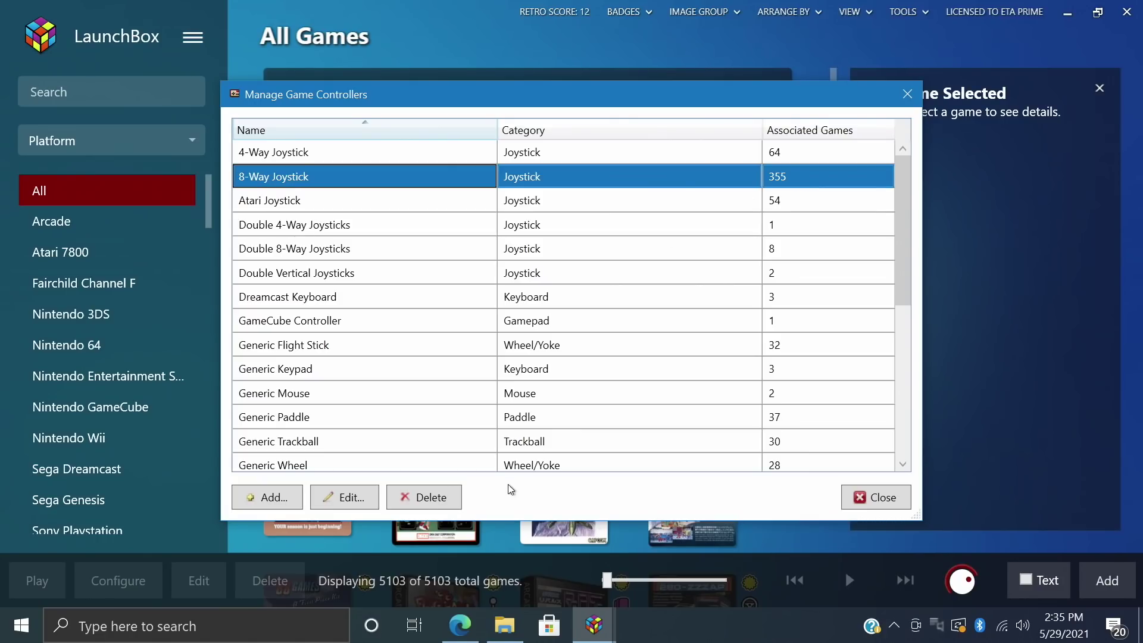
pyautogui.click(357, 500)
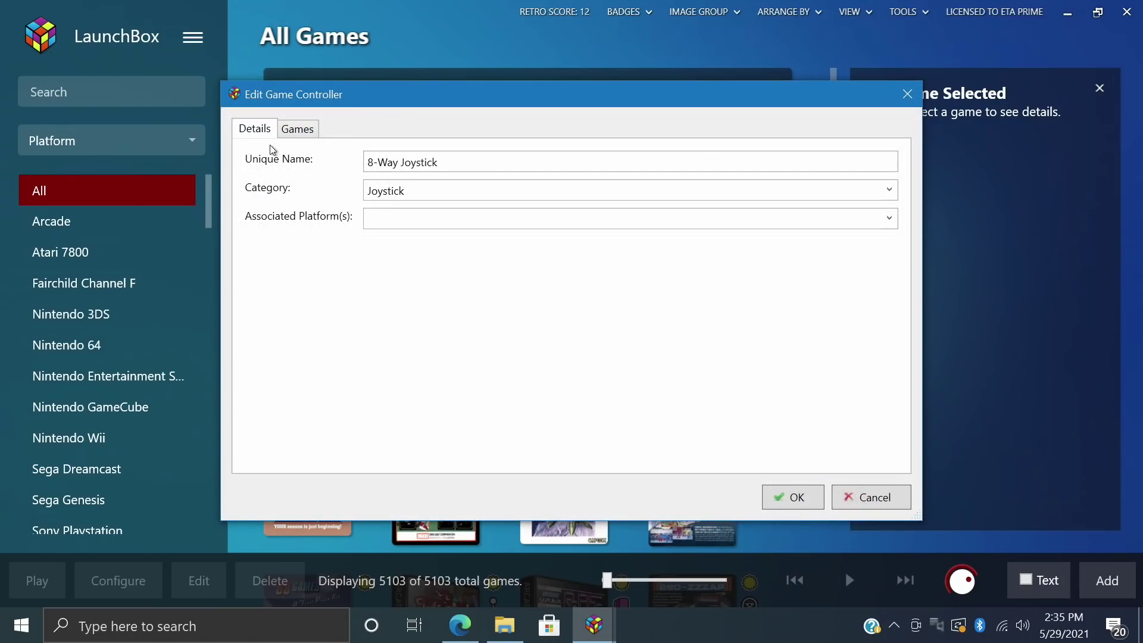
pyautogui.click(303, 131)
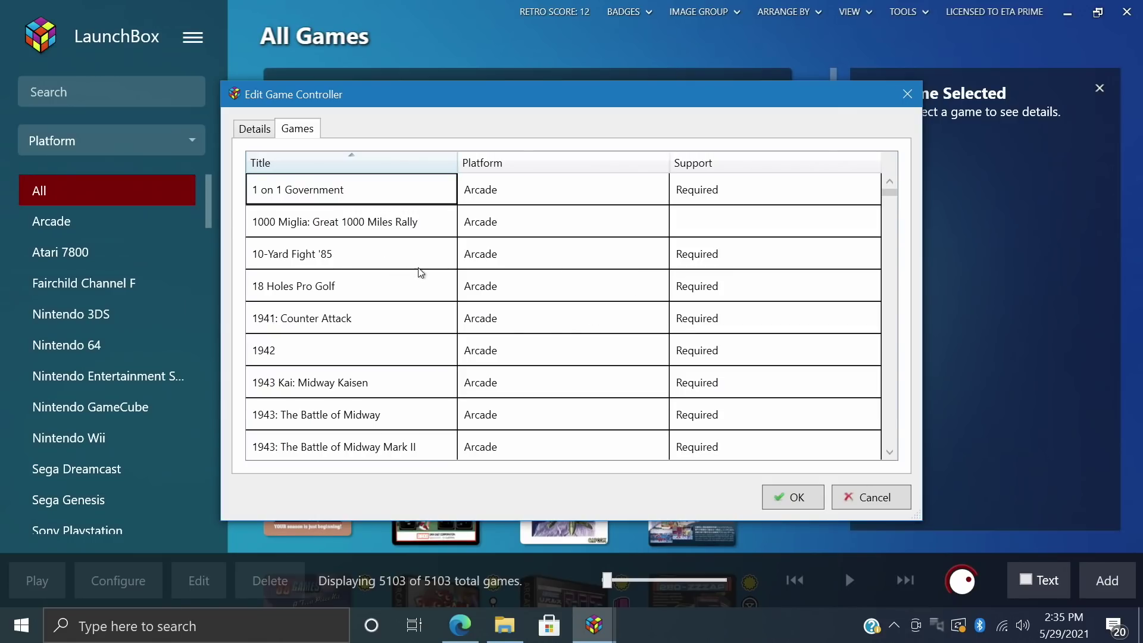
pyautogui.scroll(-5, 403, 317)
pyautogui.scroll(-15, 404, 319)
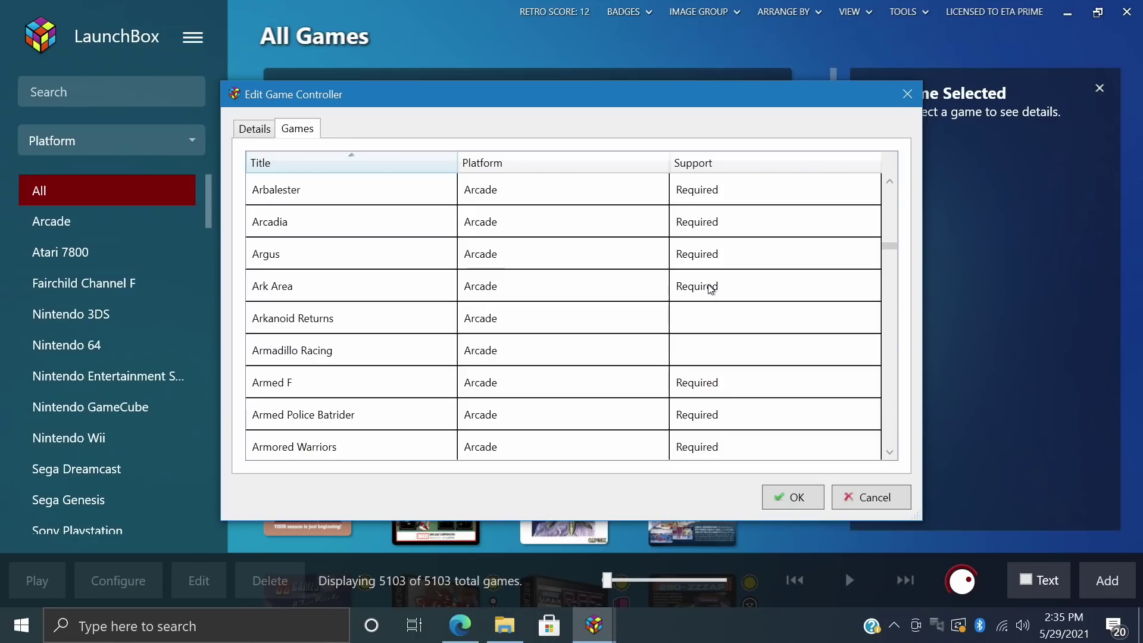
pyautogui.press('Home')
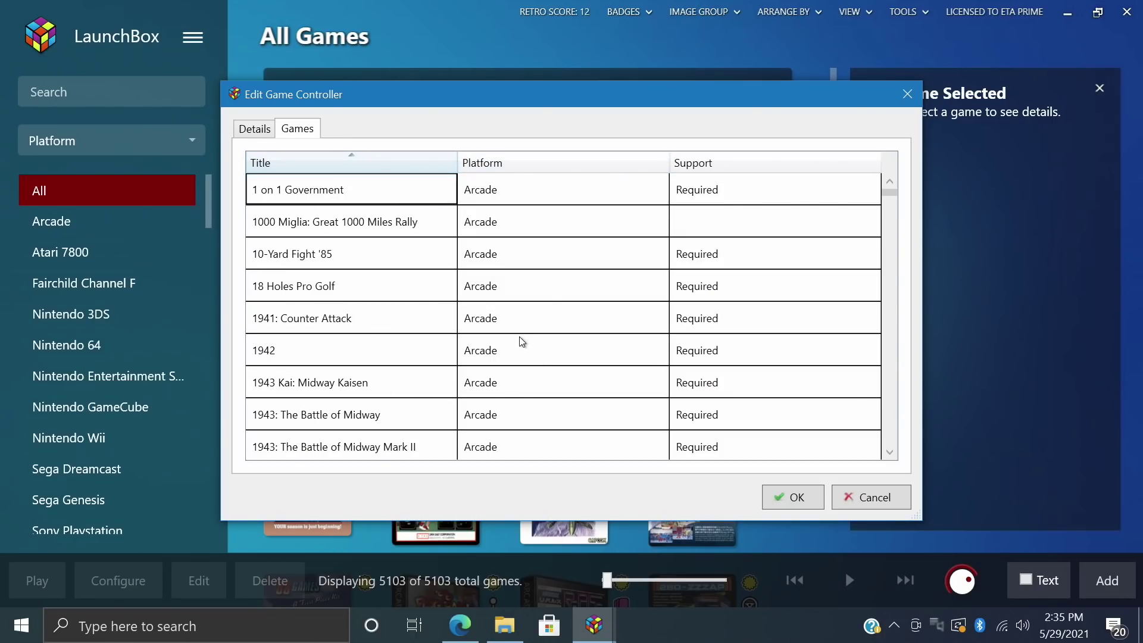
pyautogui.click(810, 500)
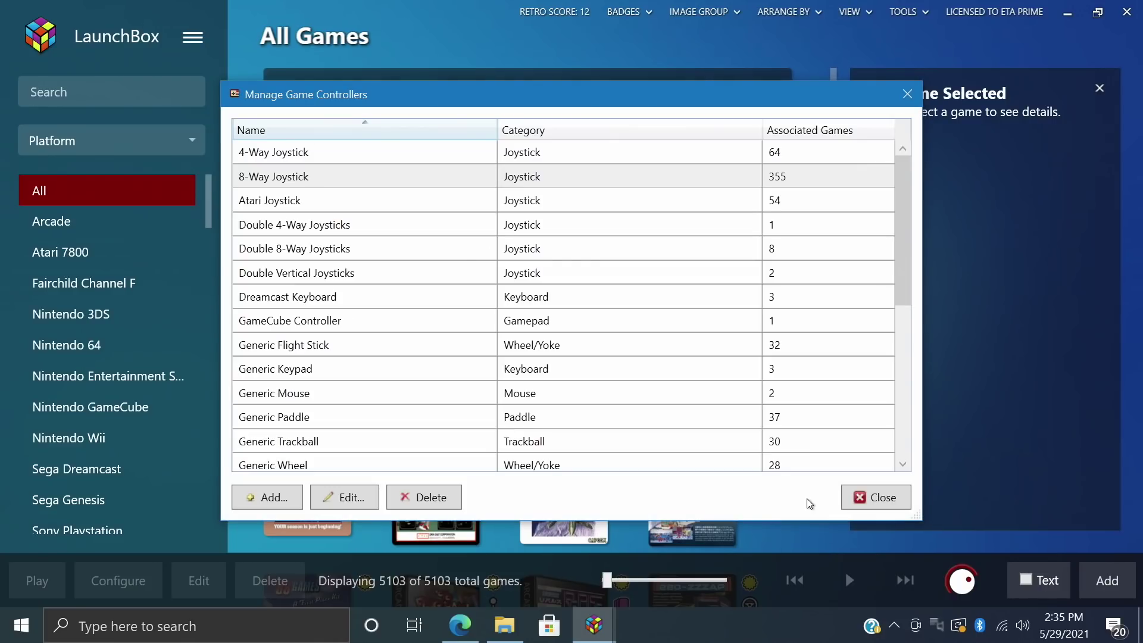
# Step: Review the remaining entries in the game controllers list, from Dreamcast Keyboard to XE Light Gun, and close the manager
pyautogui.click(292, 310)
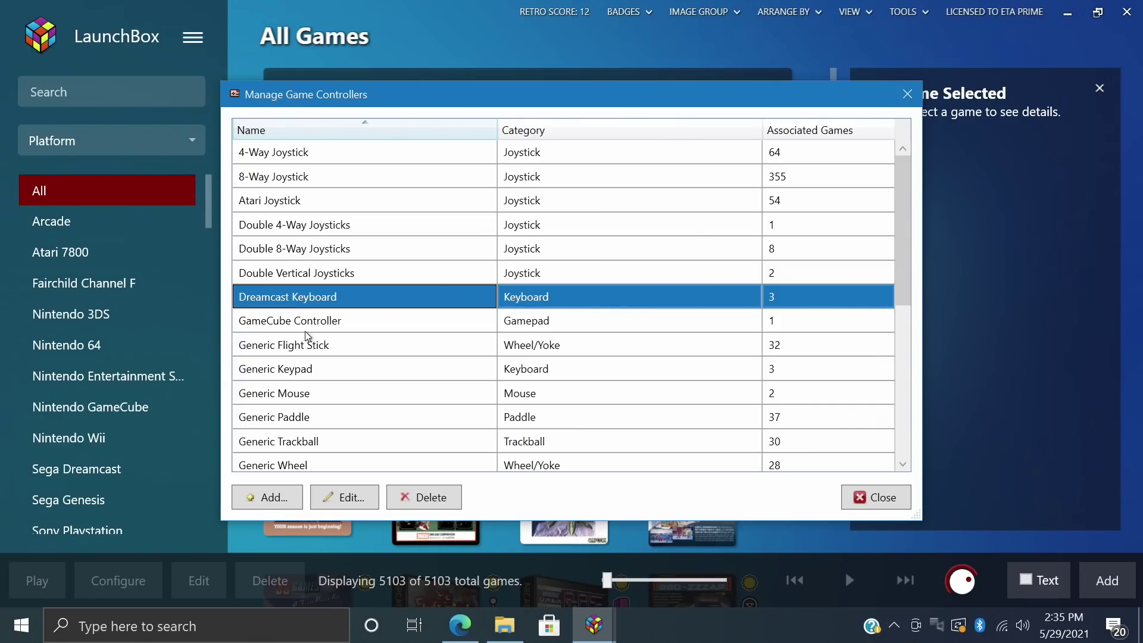
pyautogui.scroll(-4, 281, 417)
pyautogui.scroll(-1, 333, 426)
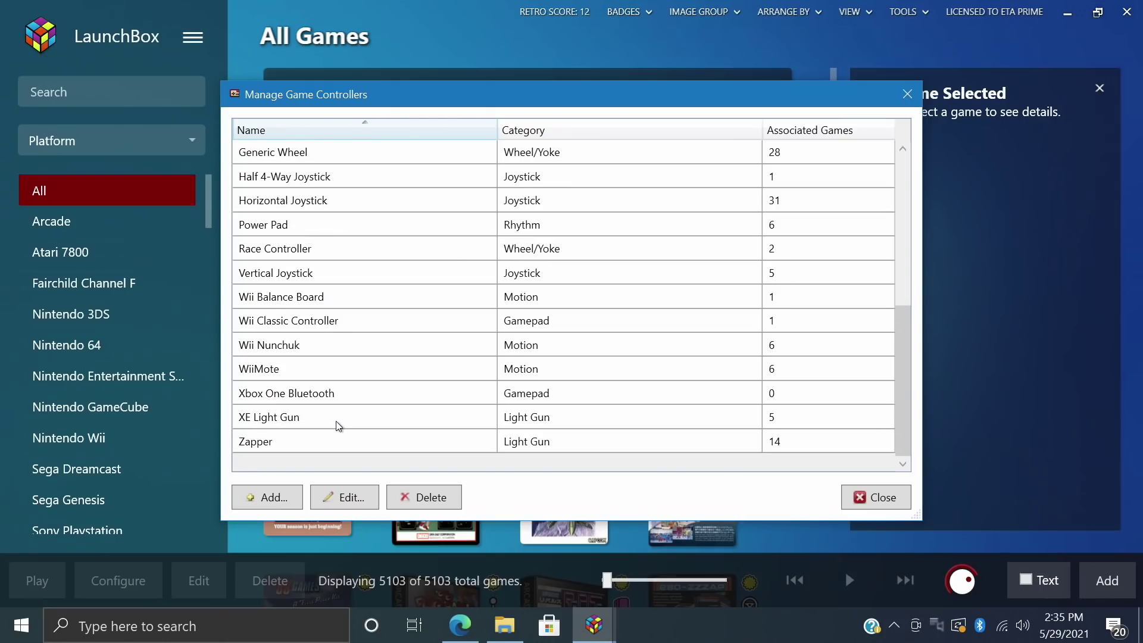
pyautogui.click(290, 428)
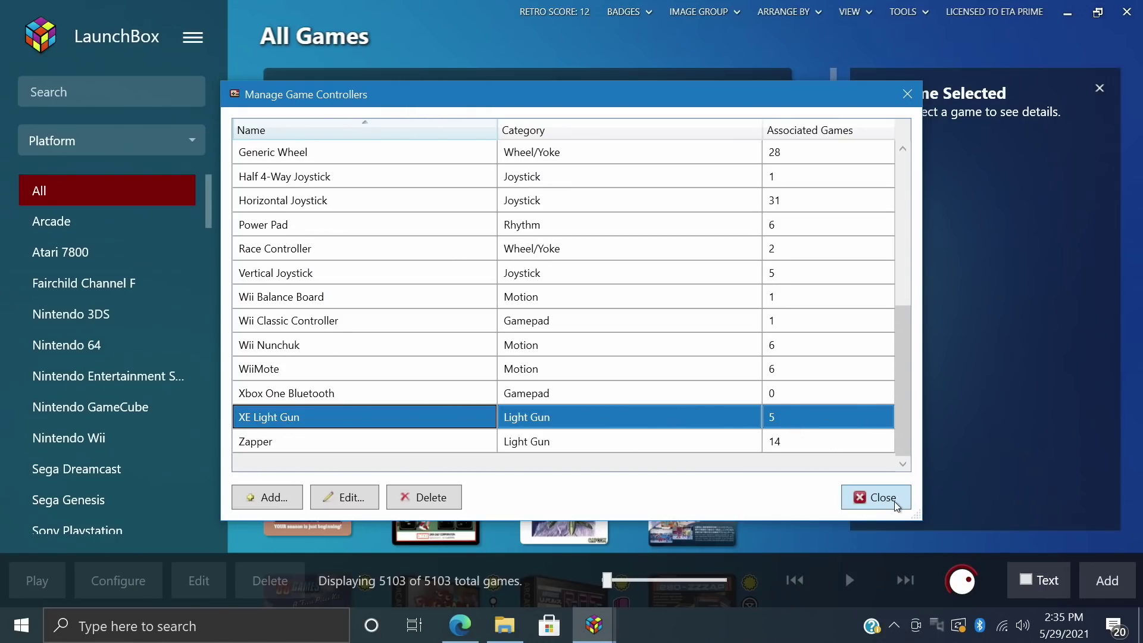
pyautogui.click(875, 497)
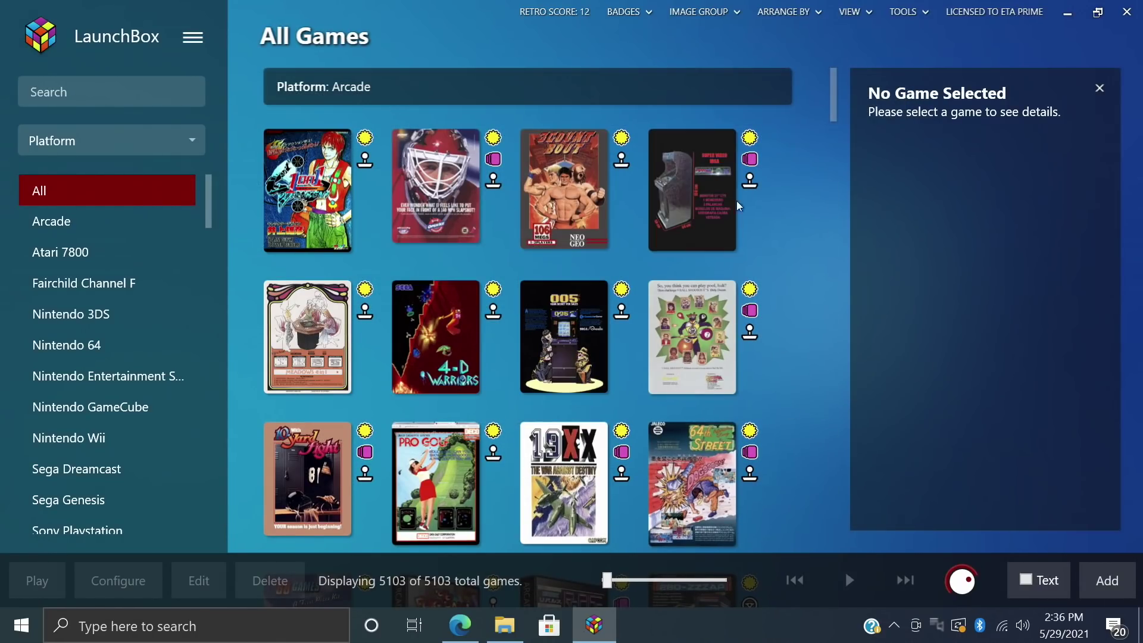
# Step: Examine the controller badges beside an arcade game, and show the Sega Dreamcast platform to examine its games' keyboard and wheel badges
pyautogui.moveTo(753, 189)
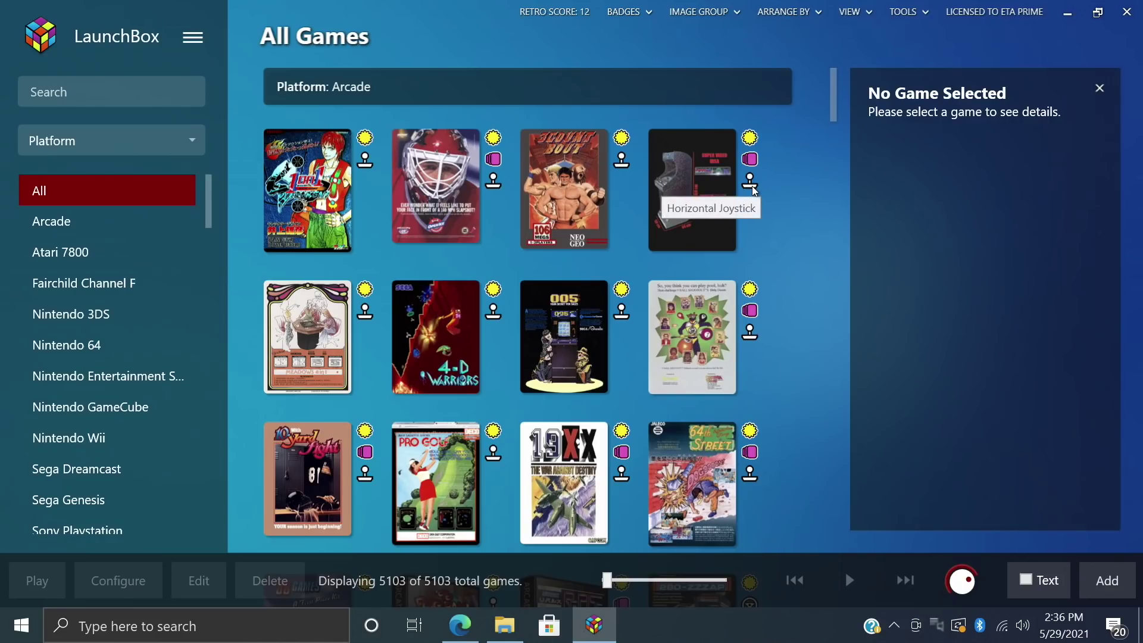
pyautogui.scroll(-3, 77, 381)
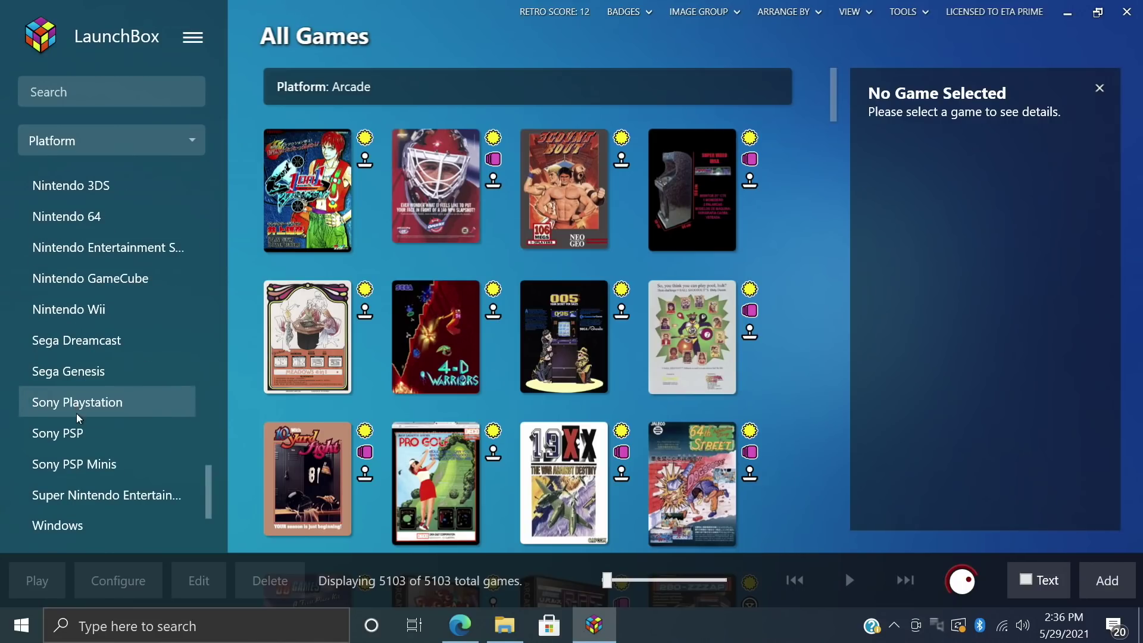
pyautogui.click(185, 339)
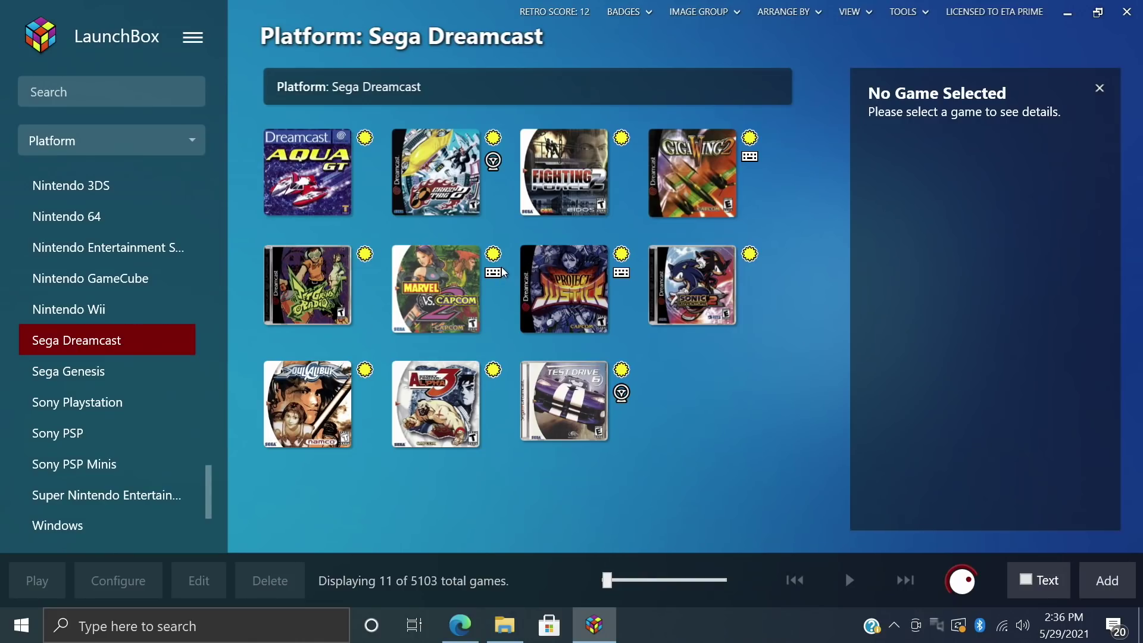
pyautogui.moveTo(497, 276)
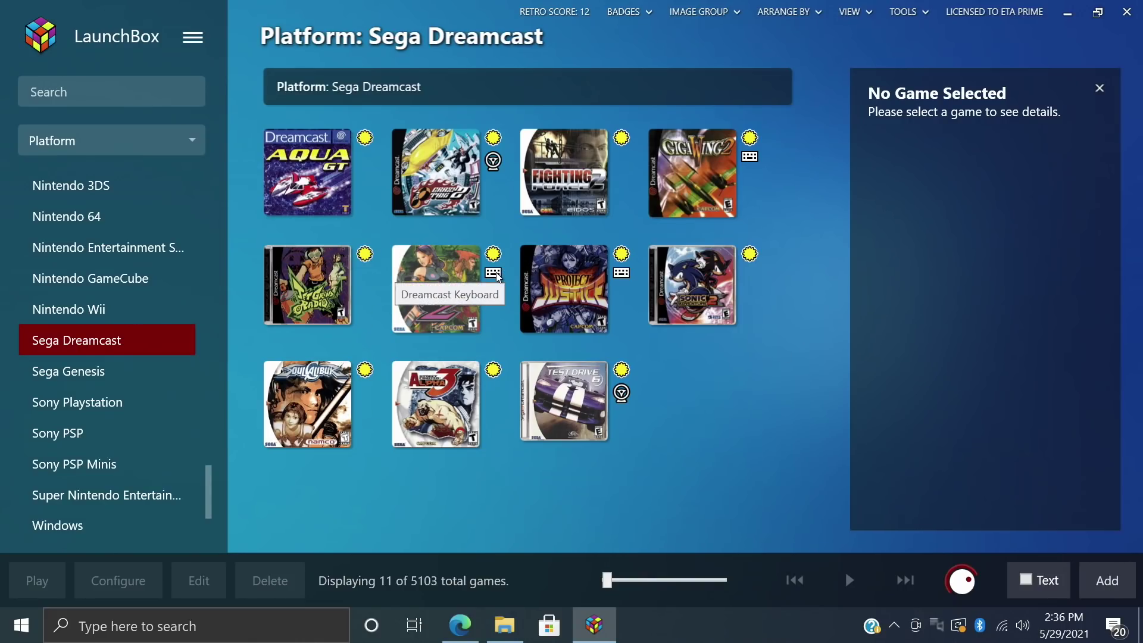
pyautogui.moveTo(624, 275)
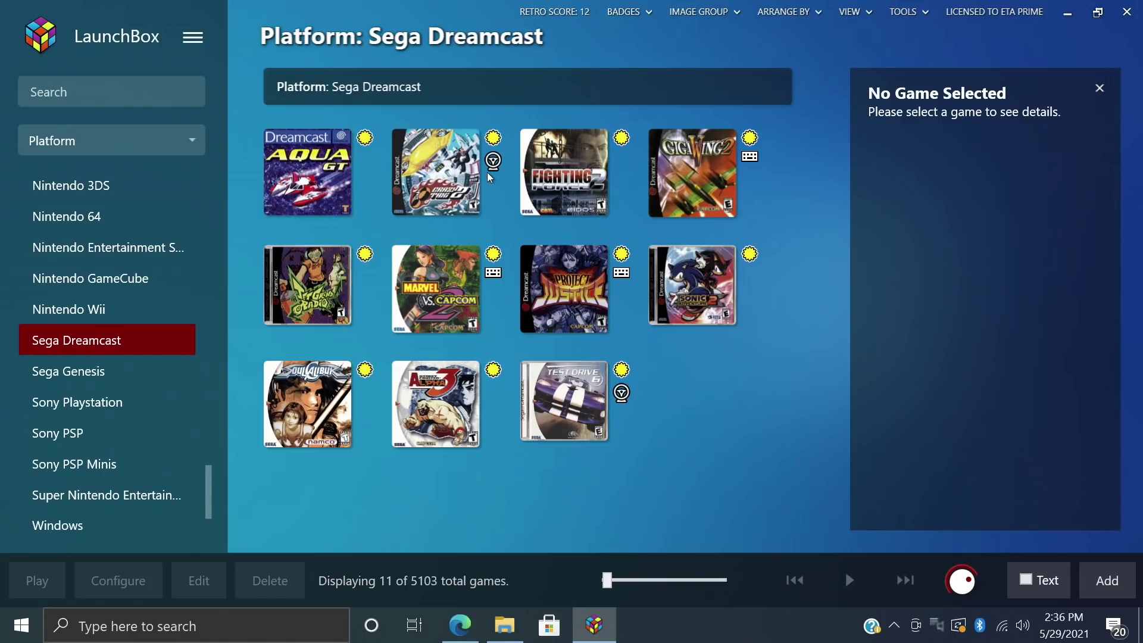
pyautogui.moveTo(492, 162)
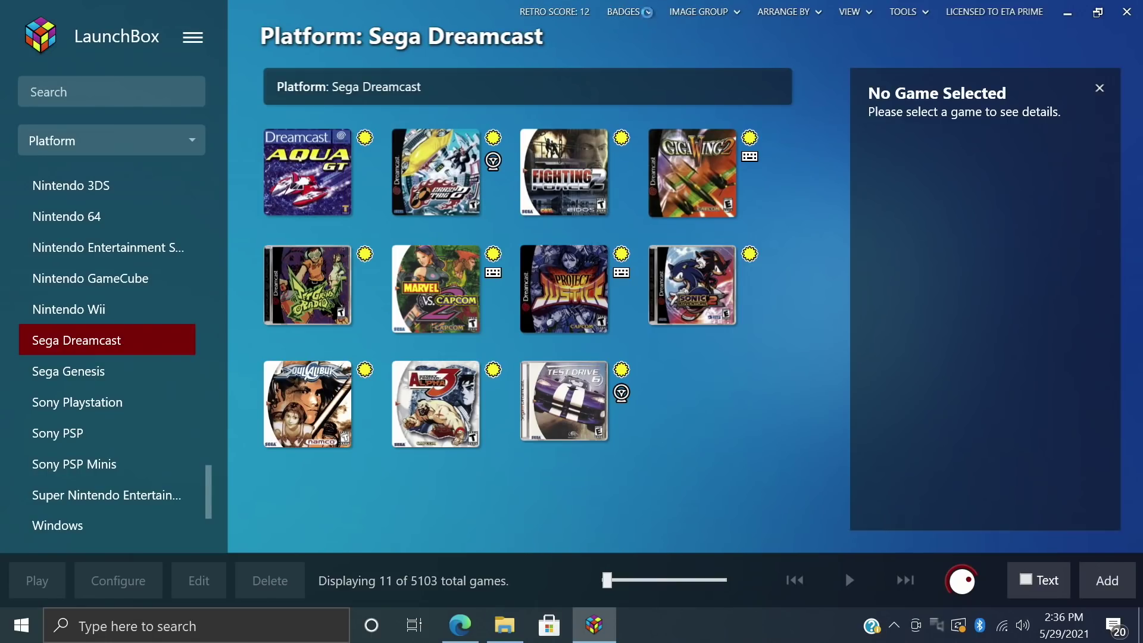
# Step: Review the controller support options among the badge settings without changing them, and select the Atari 7800 platform
pyautogui.click(646, 13)
pyautogui.scroll(-1, 535, 450)
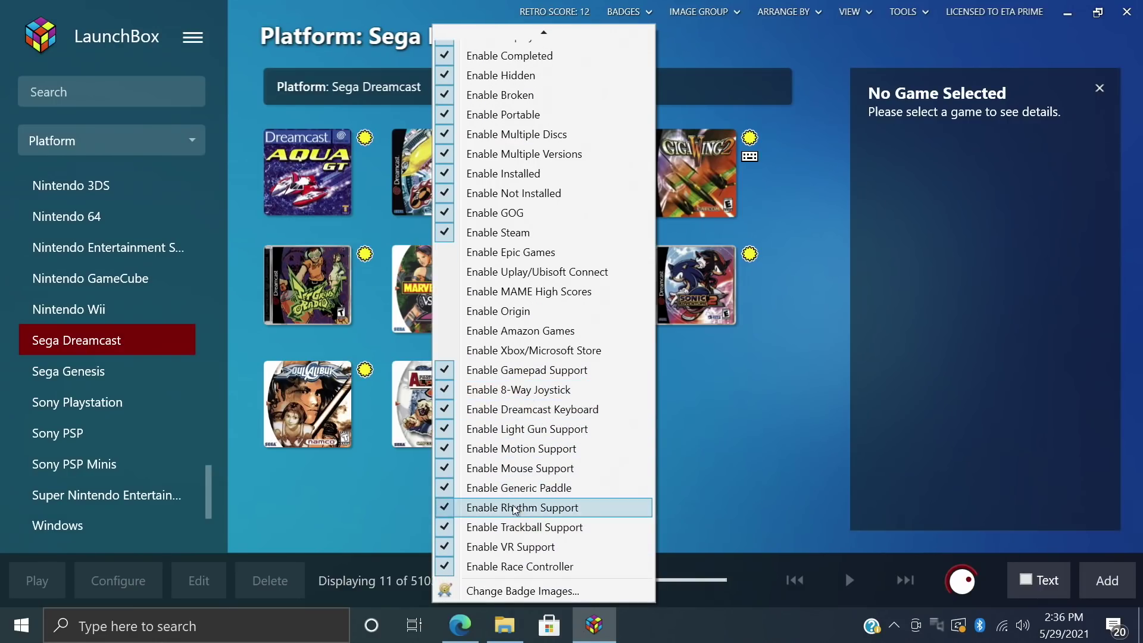
pyautogui.click(731, 451)
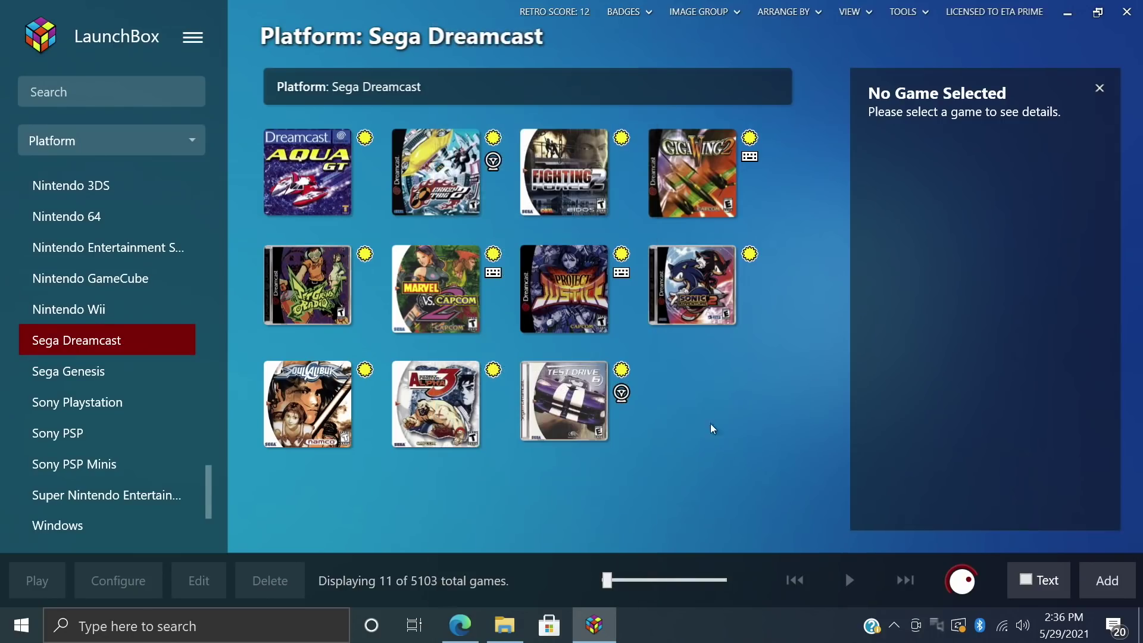
pyautogui.scroll(3, 107, 435)
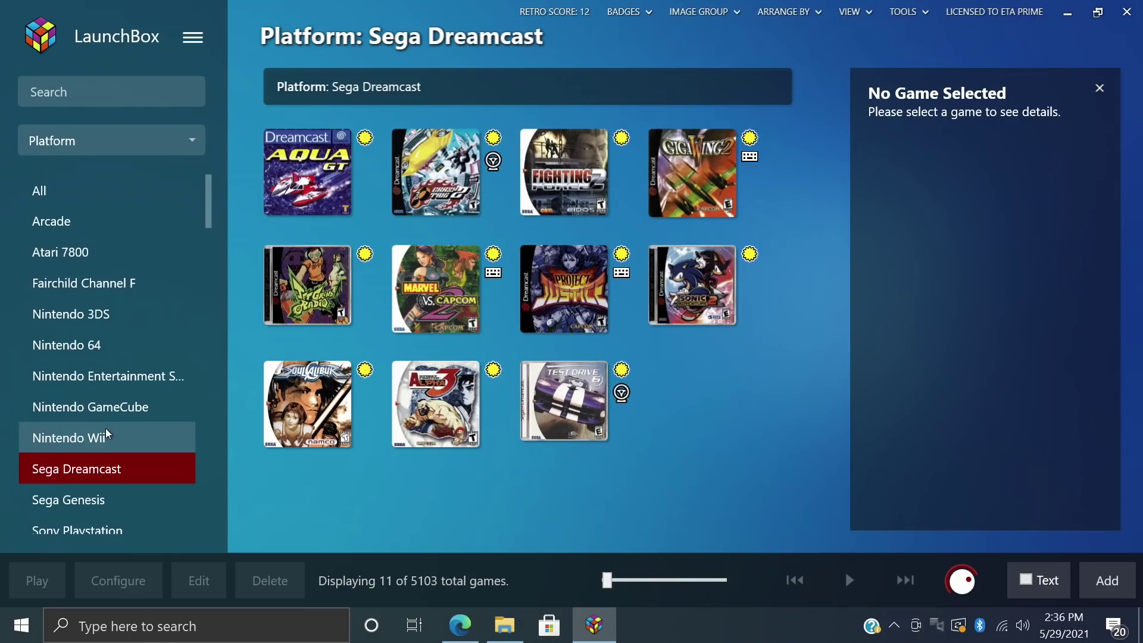
pyautogui.click(80, 255)
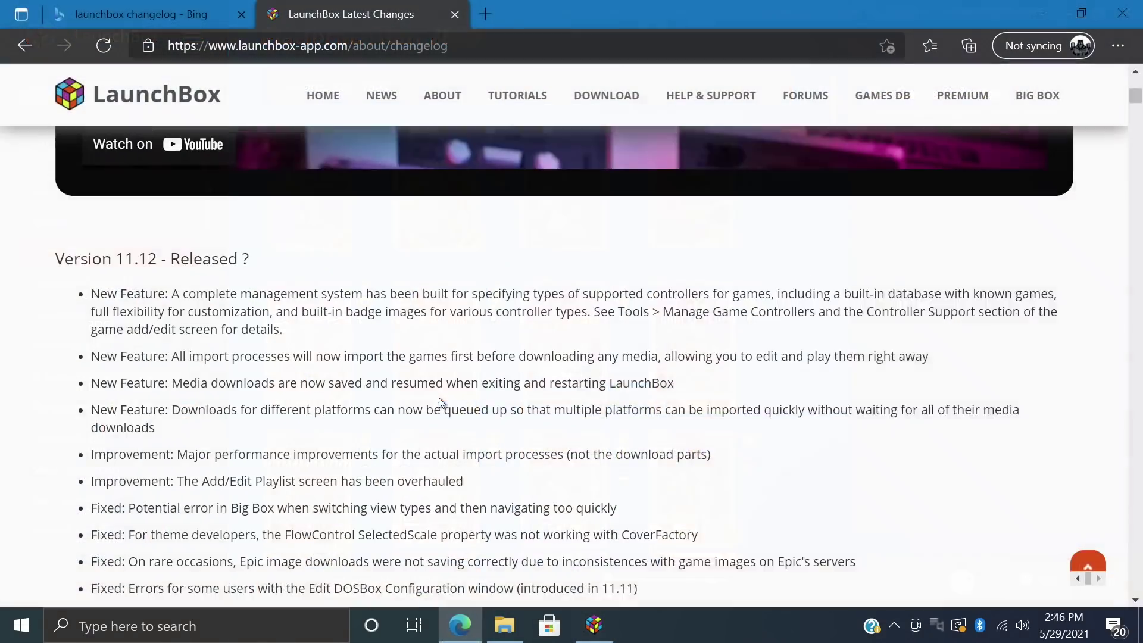
# Step: Look through the version 11.12 new features, improvements and fixes on the LaunchBox changelog page in the browser
pyautogui.scroll(-1, 440, 398)
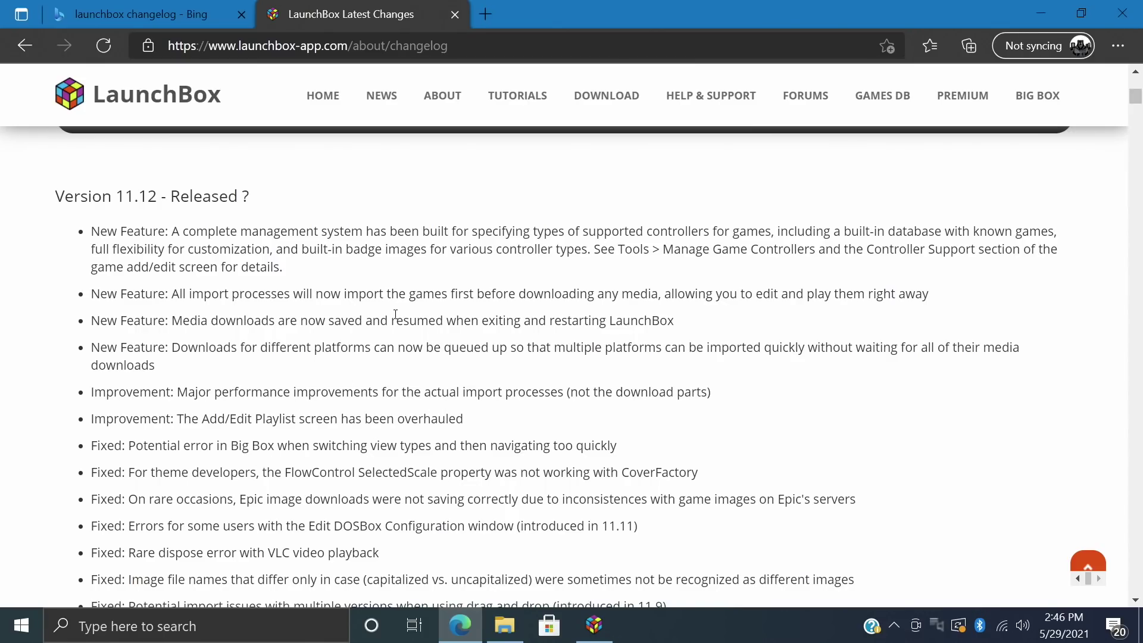
pyautogui.scroll(-3, 395, 314)
pyautogui.scroll(-4, 398, 319)
pyautogui.scroll(7, 310, 296)
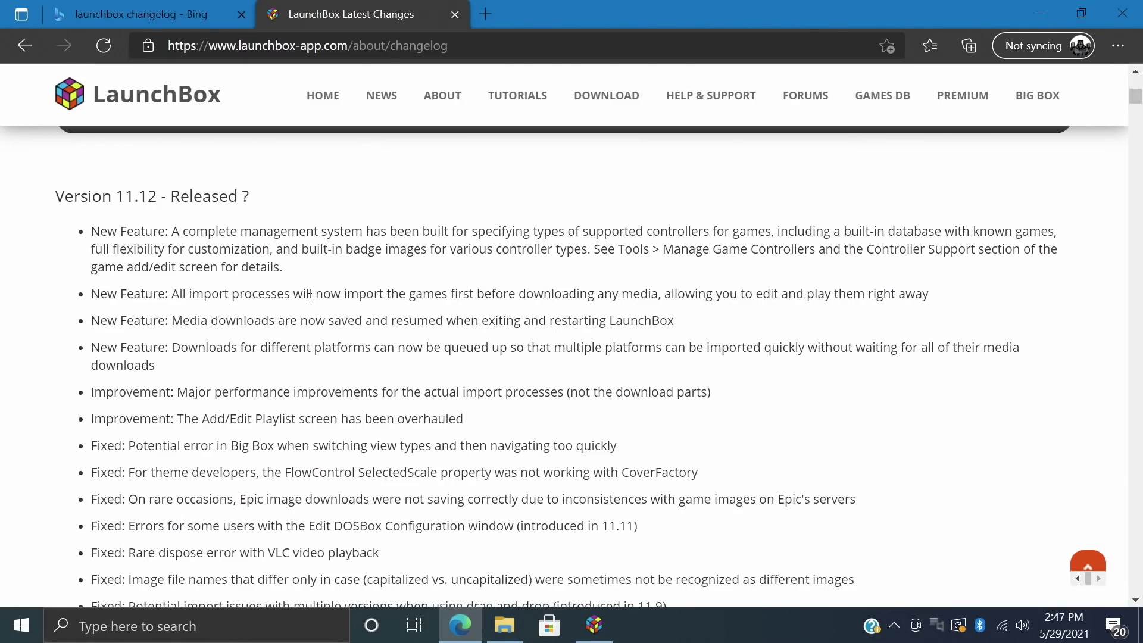